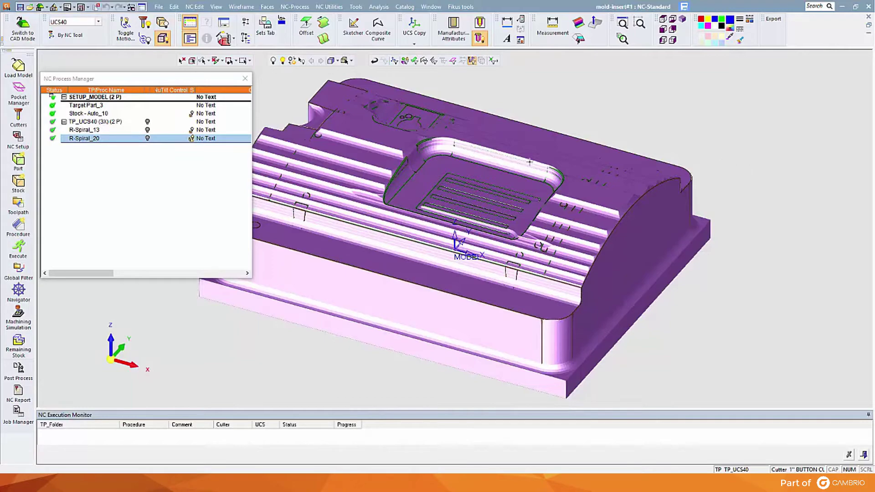
- Create a new machining procedure using Surface Milling with the Finish Mill By Limit Angle strategy
left_click(18, 226)
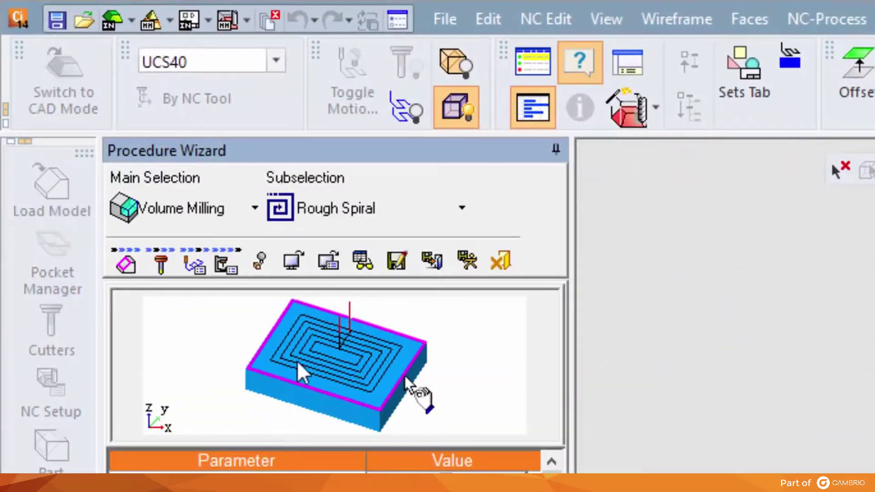
left_click(171, 214)
left_click(173, 275)
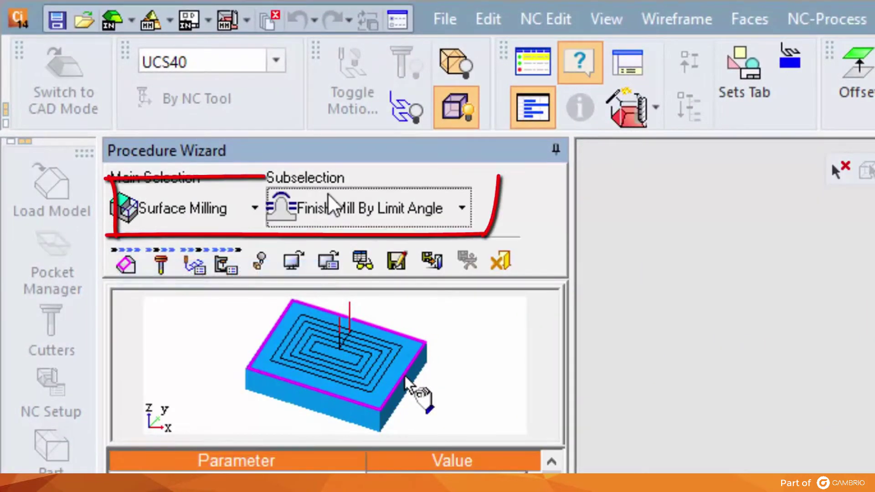
left_click(329, 195)
left_click(369, 275)
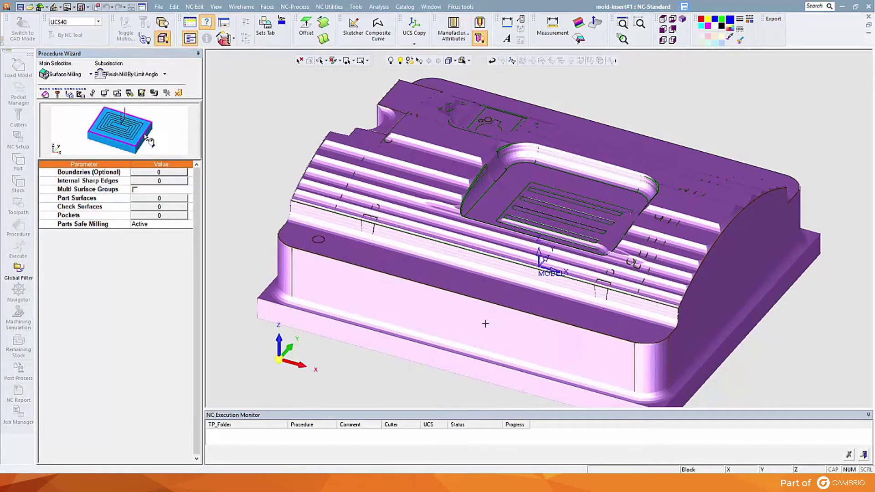
- Choose all faces of the mold insert's curved upper portion as part surfaces, with automatic boundaries on
left_click(93, 92)
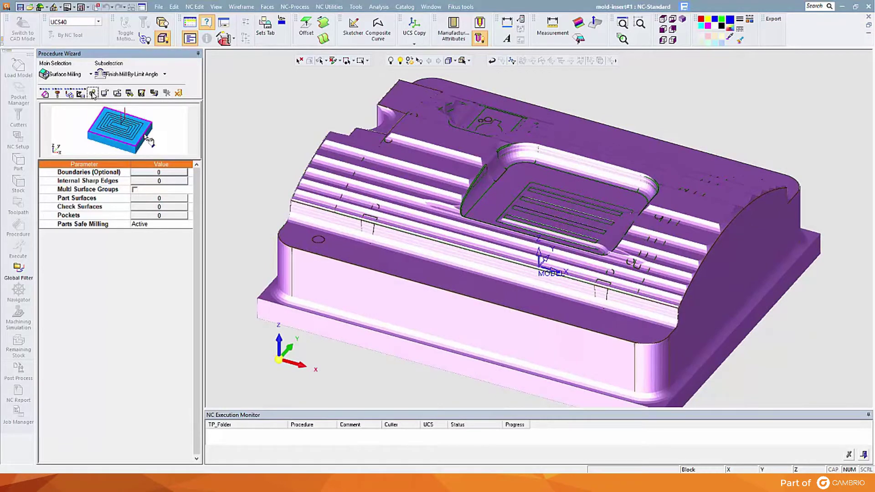
left_click(147, 199)
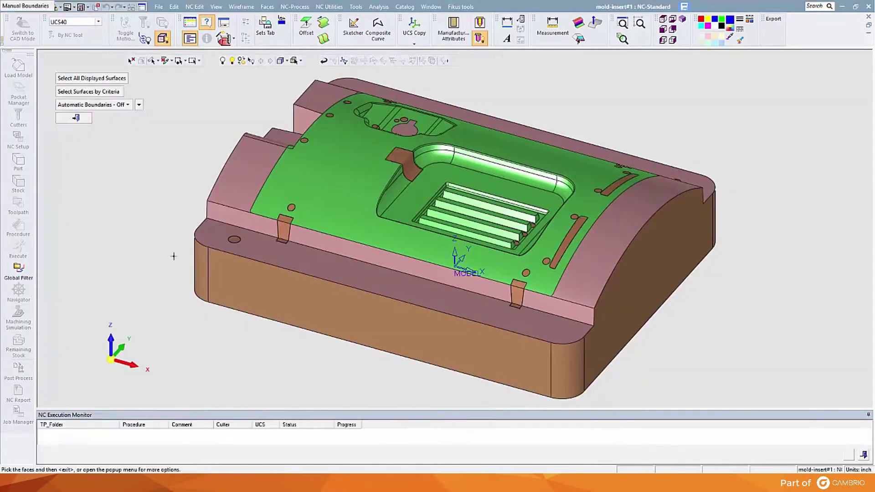
left_click(134, 365)
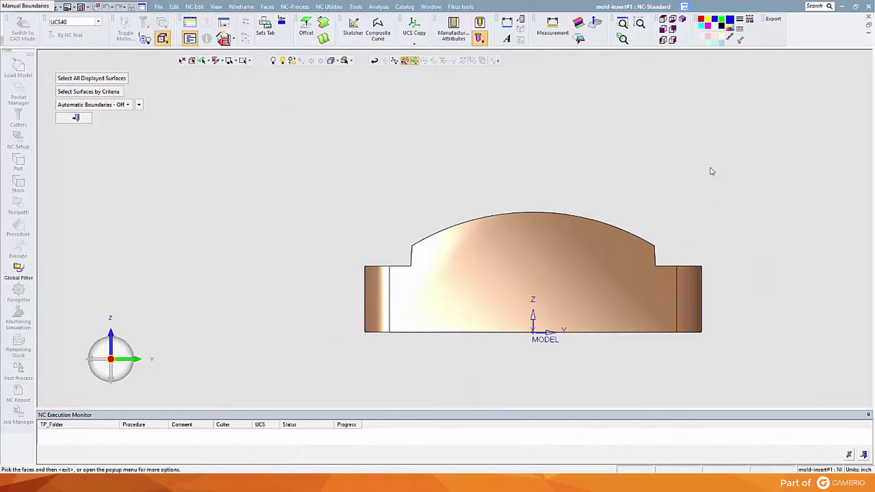
left_click_drag(708, 168, 339, 246)
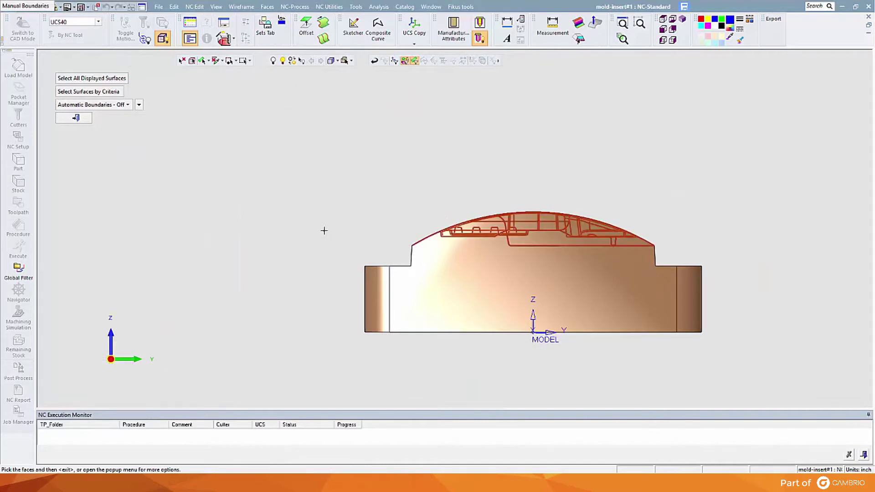
left_click(81, 106)
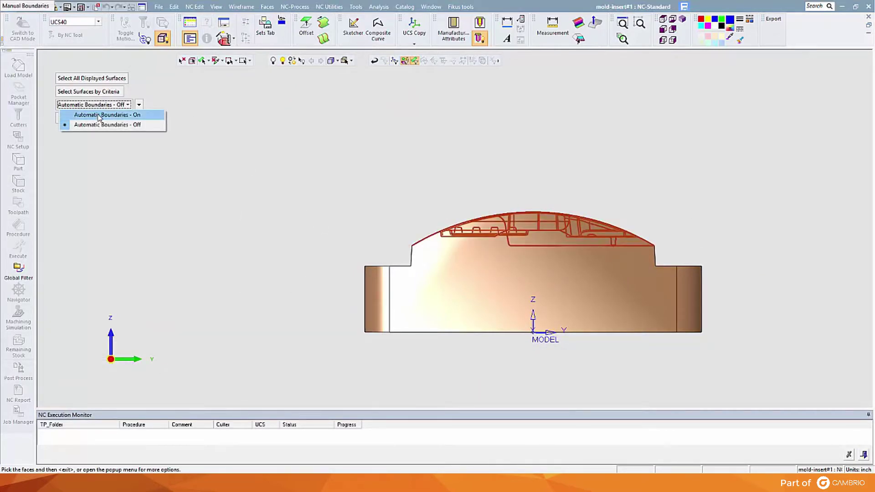
left_click(99, 116)
left_click(87, 118)
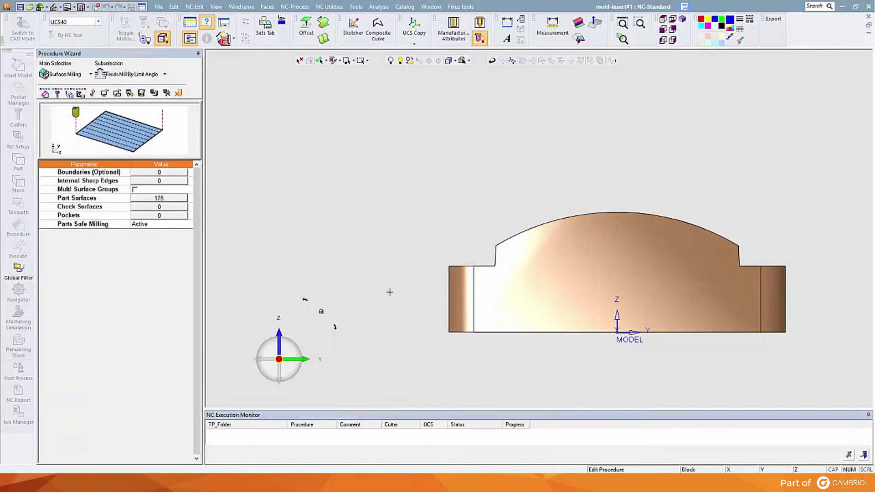
- Assign the 1/2" BALL 1.5CLR cutter to the procedure
left_click(58, 94)
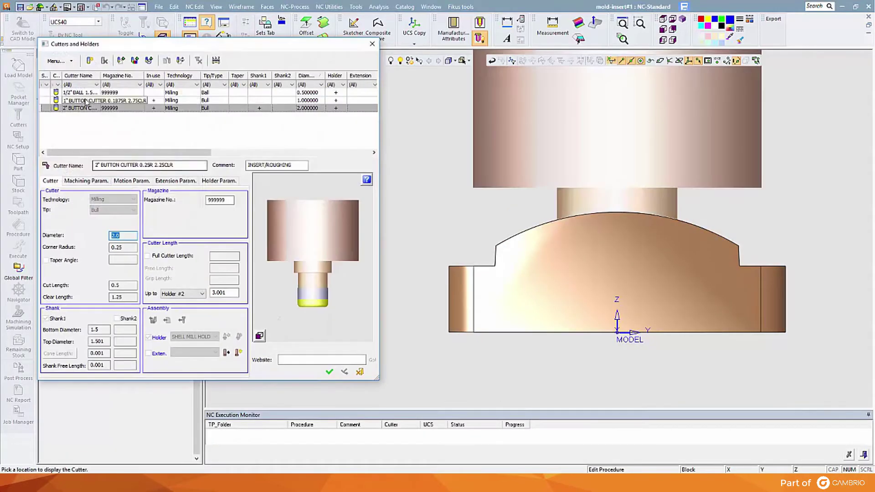
left_click(80, 93)
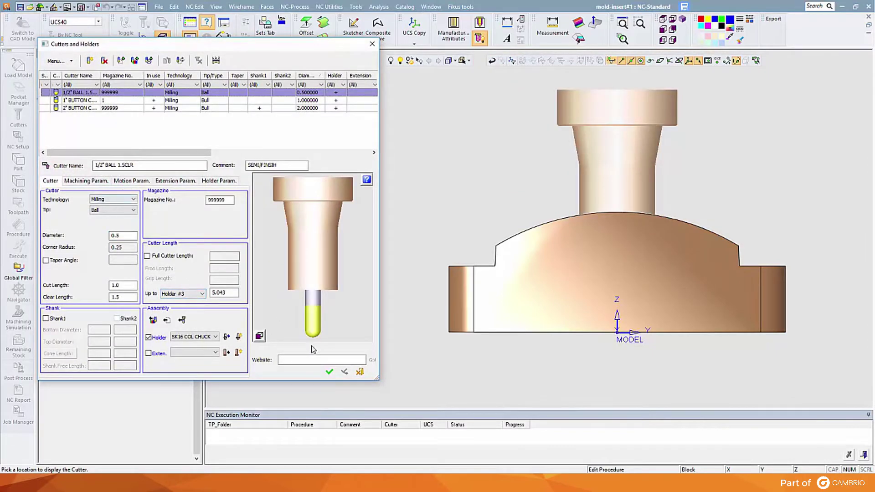
left_click(339, 373)
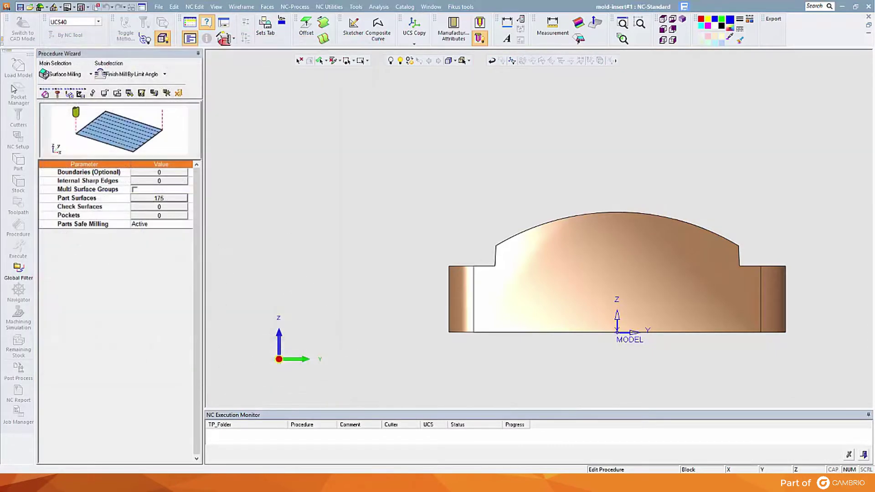
- Set the procedure's internal clearance to Optimized in the motion parameters
left_click(69, 94)
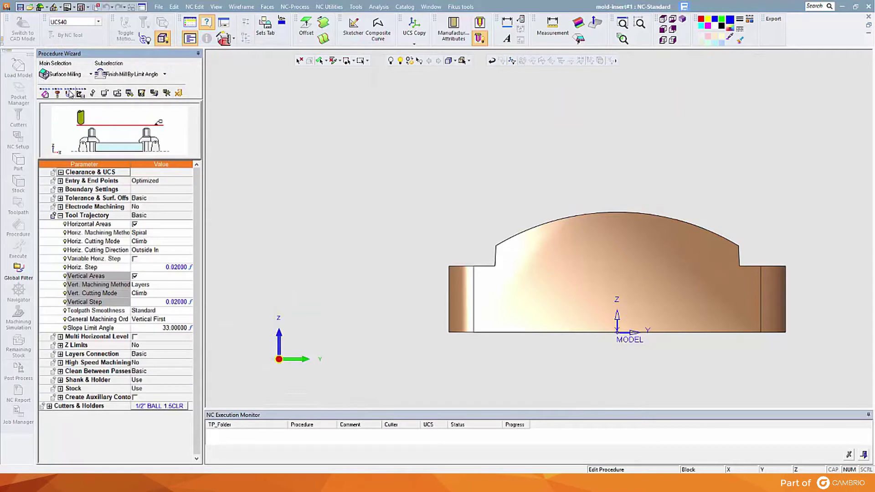
left_click(61, 173)
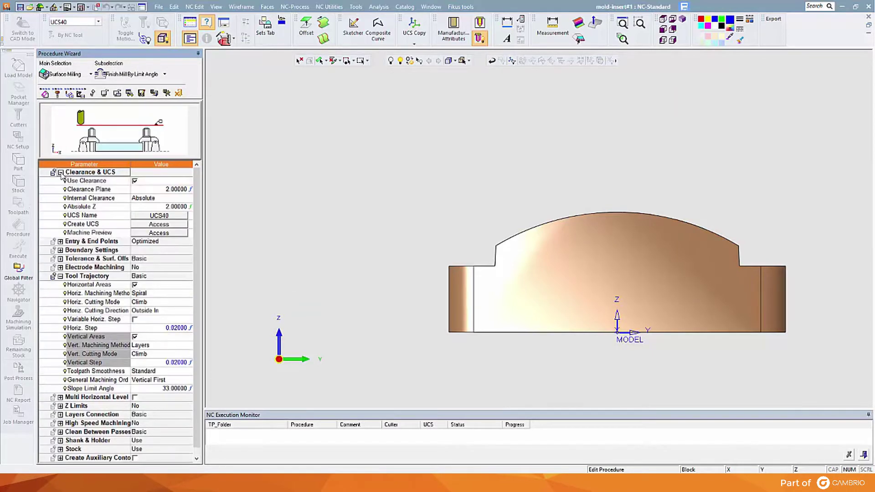
left_click(163, 197)
left_click(163, 198)
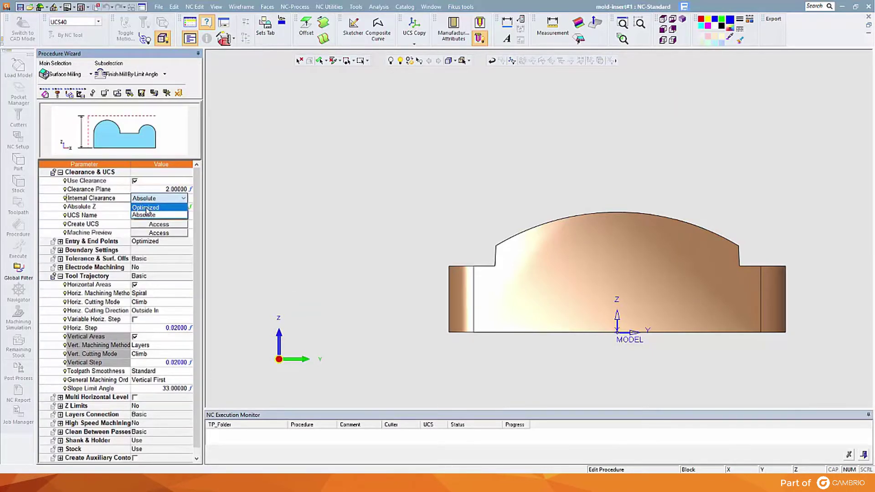
left_click(146, 207)
left_click(60, 173)
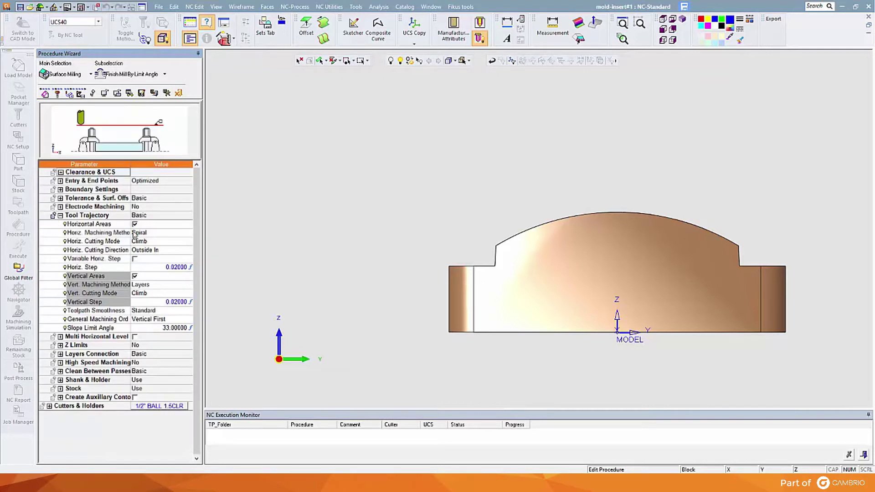
- Set the horizontal machining method to Parallel and keep the vertical machining method at Layers
left_click(154, 235)
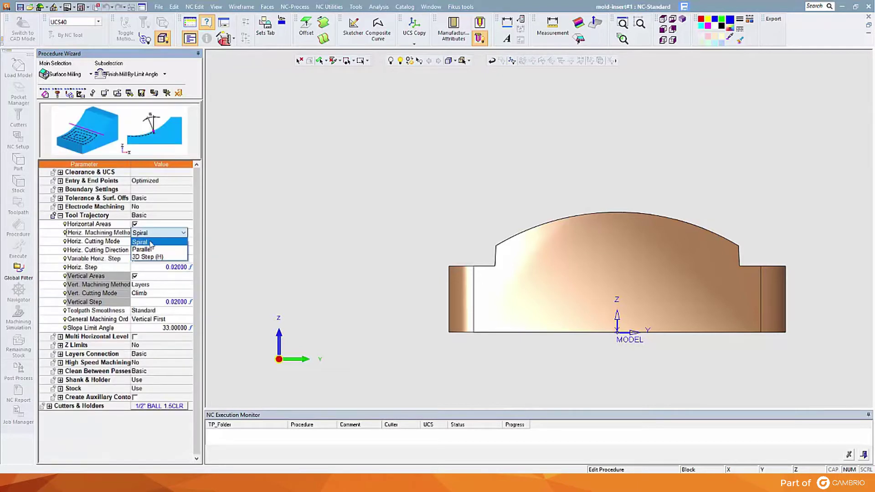
left_click(149, 249)
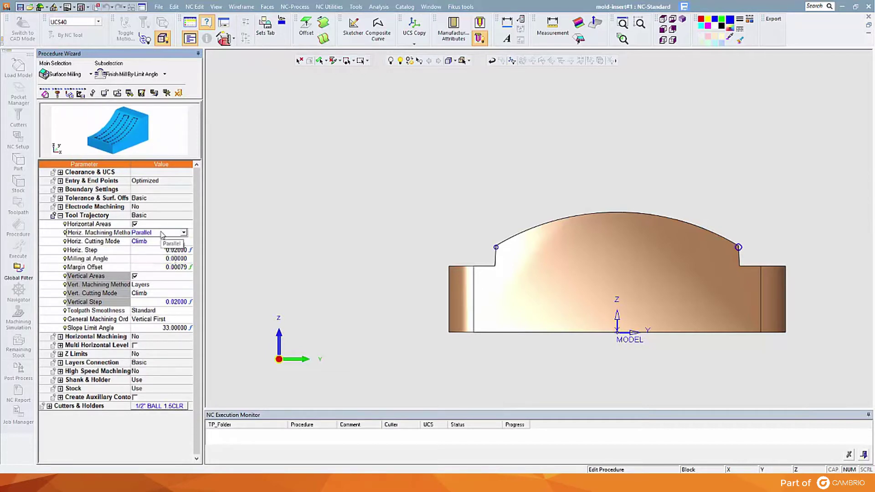
left_click(163, 233)
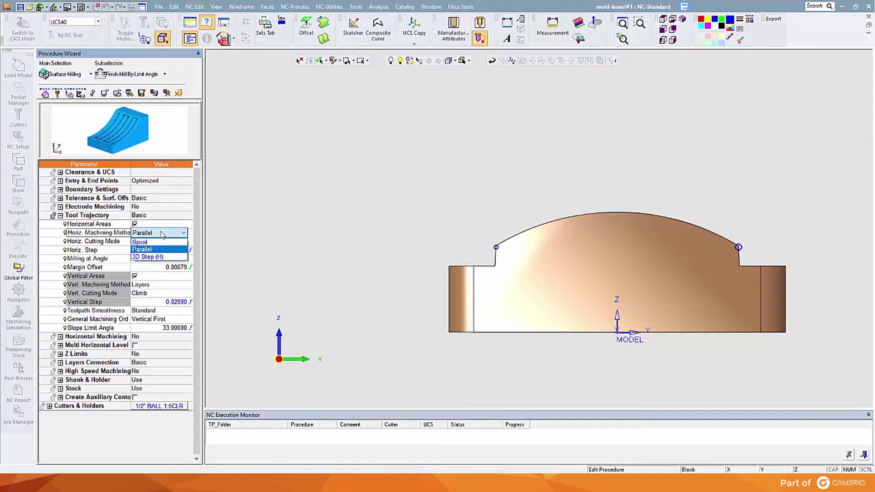
left_click(162, 233)
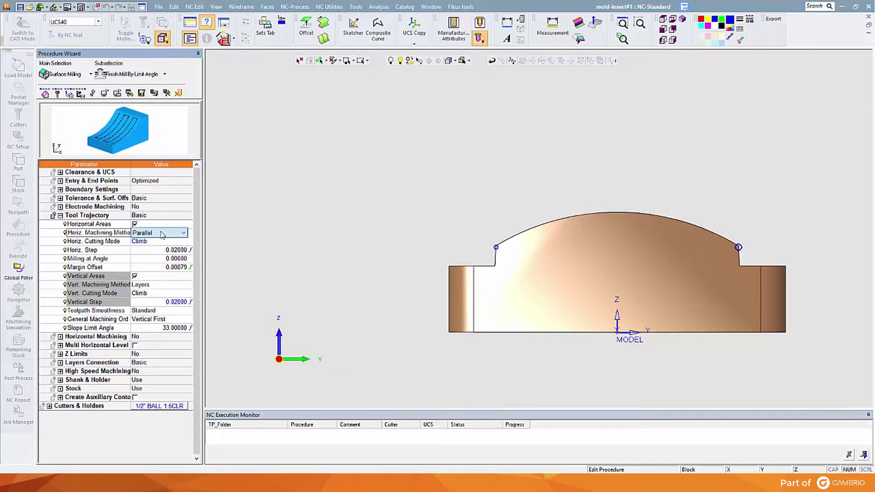
left_click(153, 285)
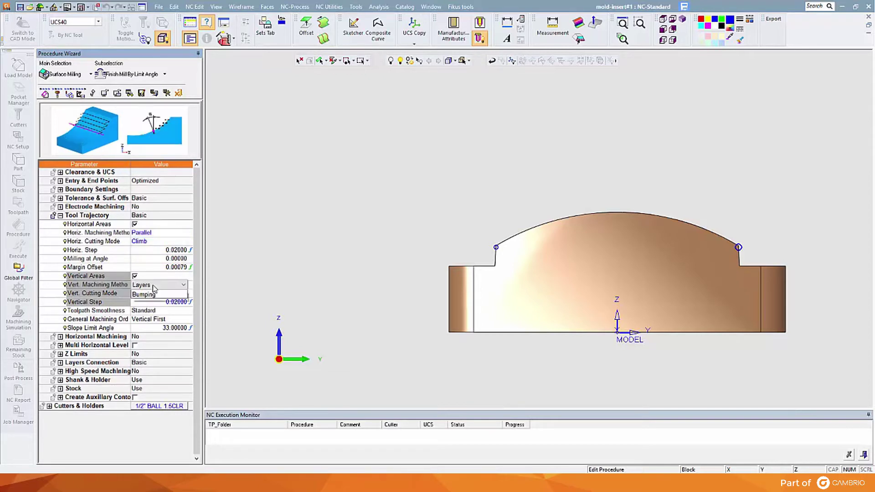
left_click(153, 285)
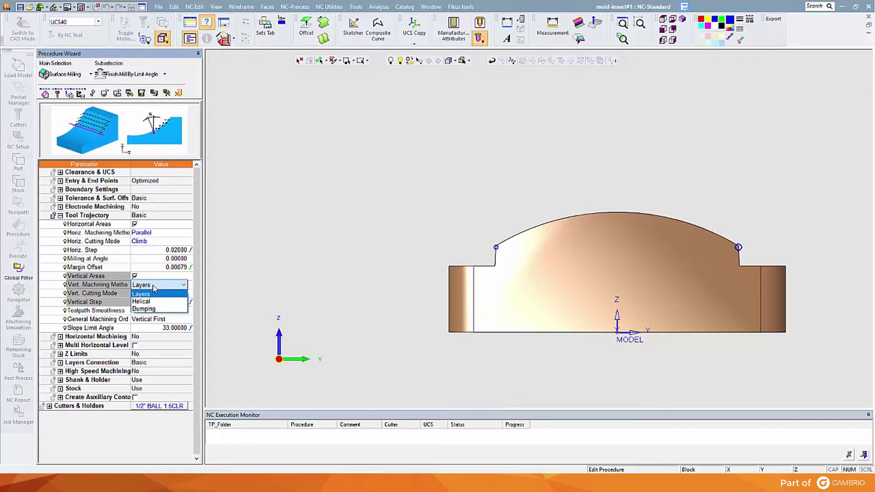
left_click(152, 285)
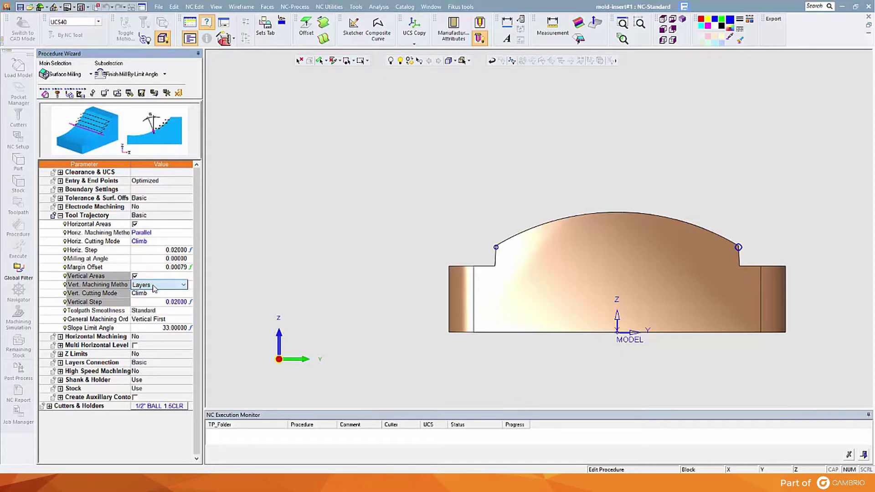
- Set both the horizontal step and the vertical step of the tool trajectory to 0.04
left_click(152, 252)
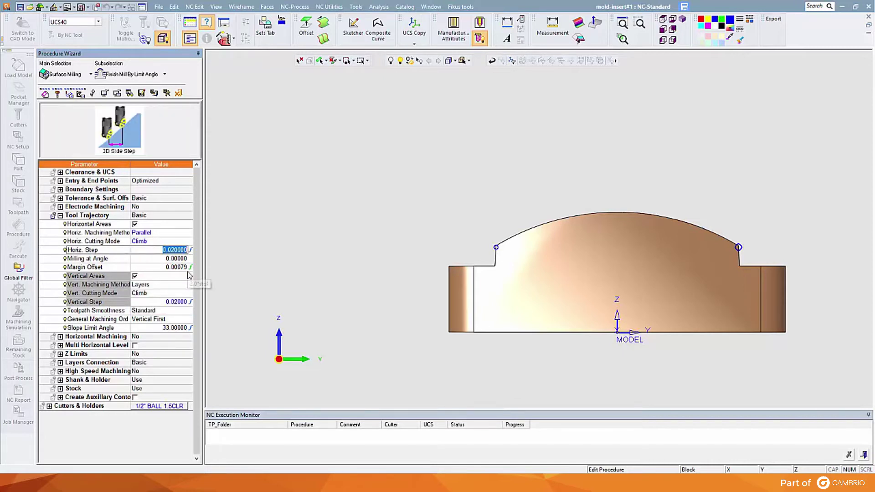
type("0.04")
key("Return")
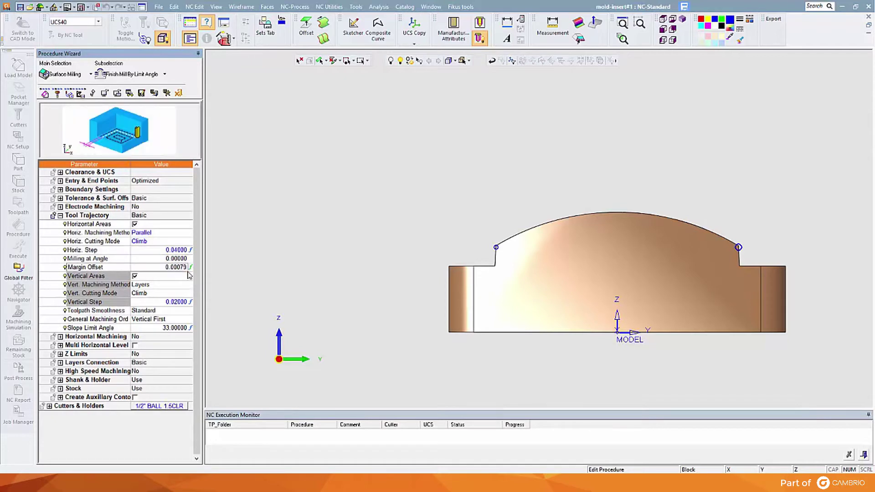
key("Down")
key("Down")
key("Down")
key("Down")
type("0")
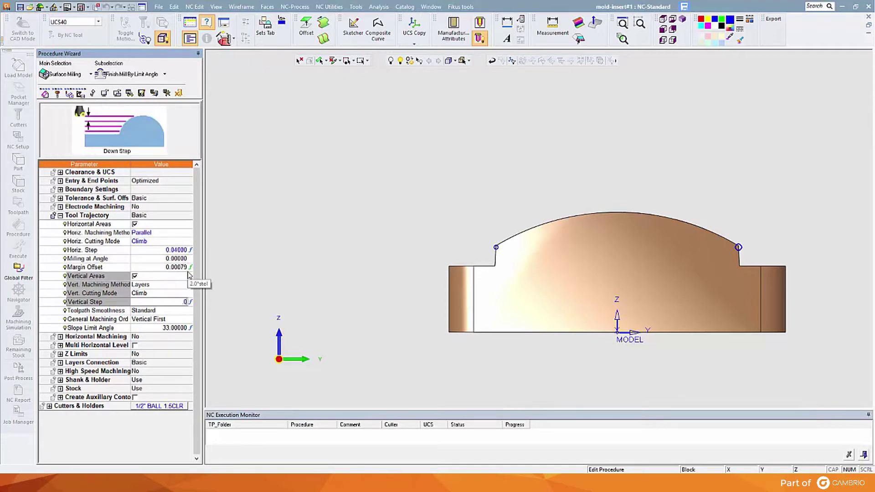
type(".04")
key("Return")
- Set the slope limit angle to 35 and the horizontal cutting mode to Mixed
key("Down")
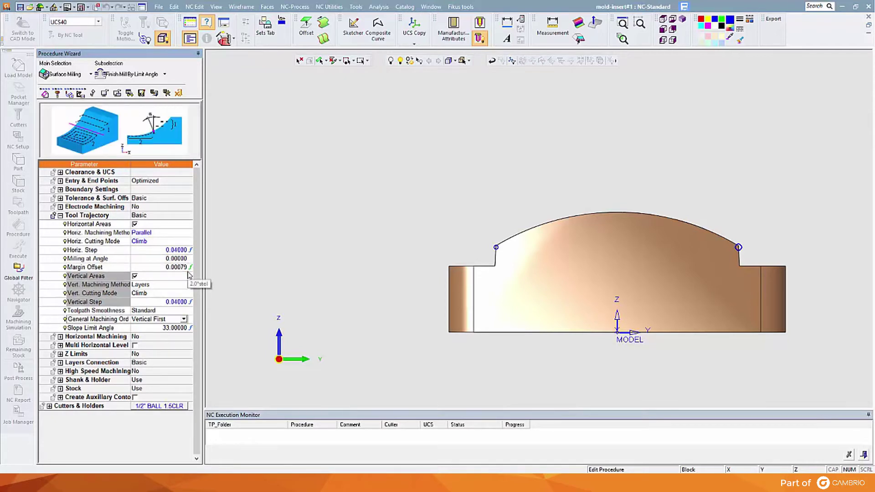
key("Down")
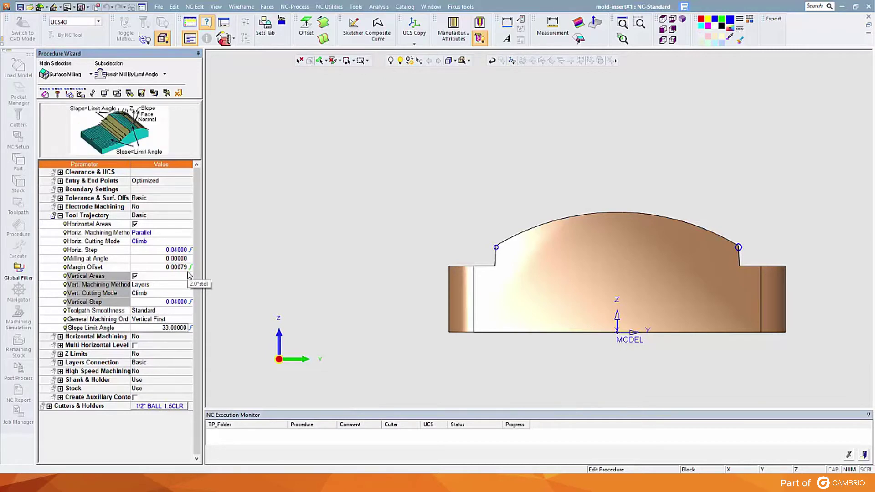
type("35")
key("Return")
left_click(143, 241)
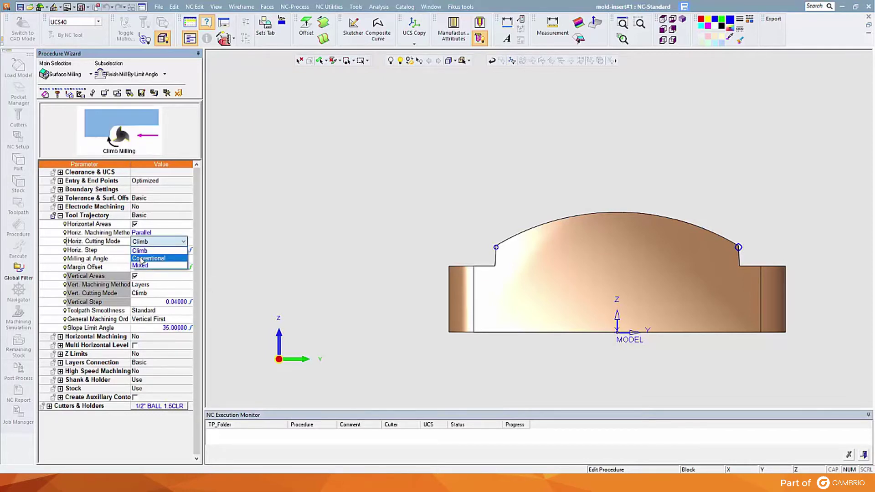
left_click(139, 265)
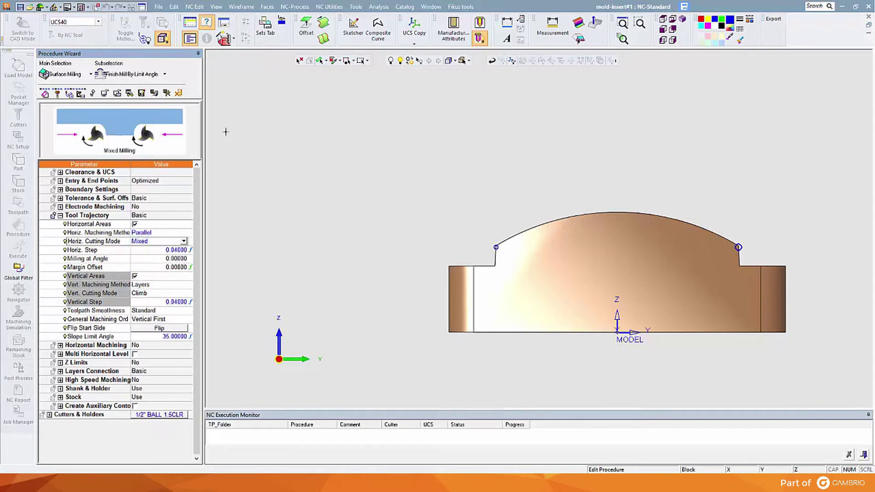
- Set Horizontal Machining to Basic with an air extension of 0.5
left_click(284, 357)
double_click(91, 217)
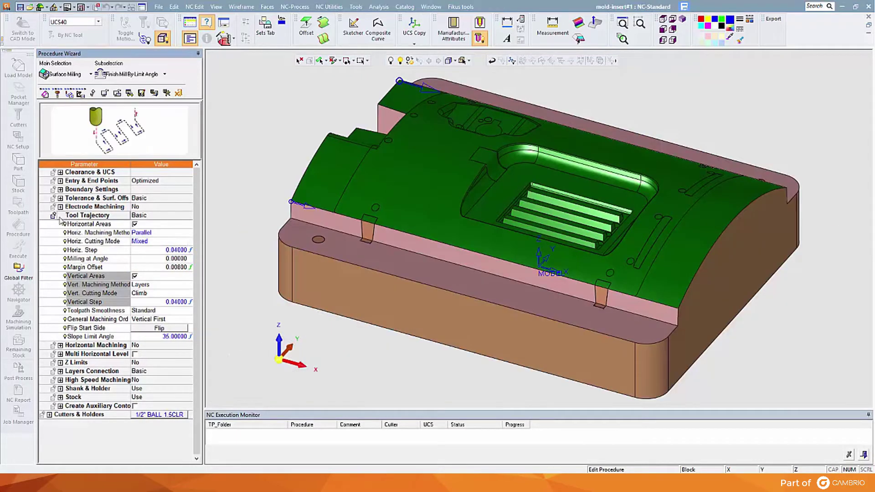
left_click(137, 224)
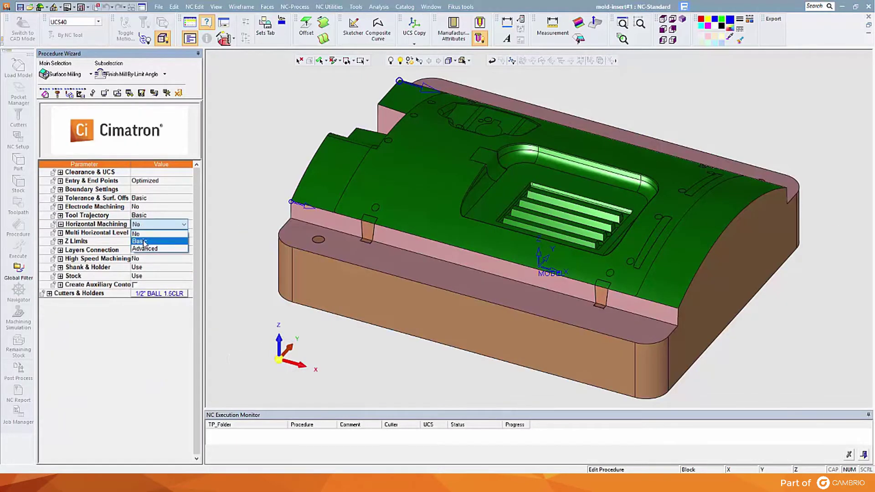
left_click(144, 241)
left_click(142, 233)
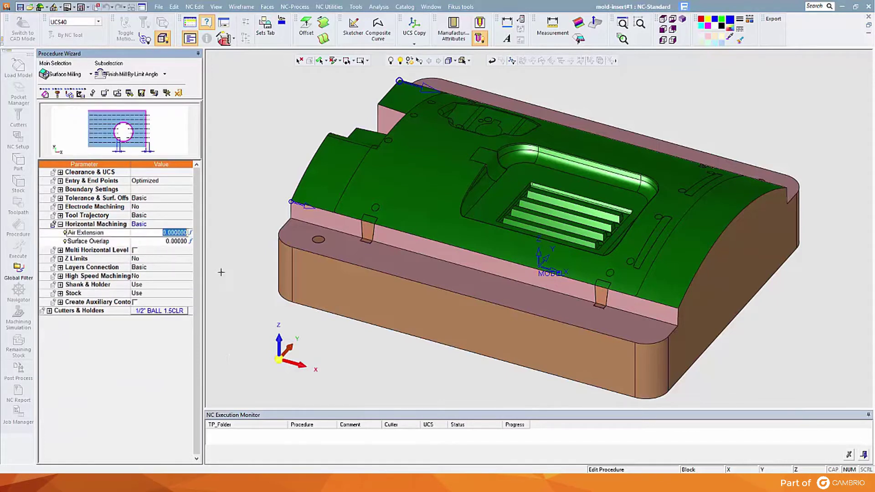
type("5")
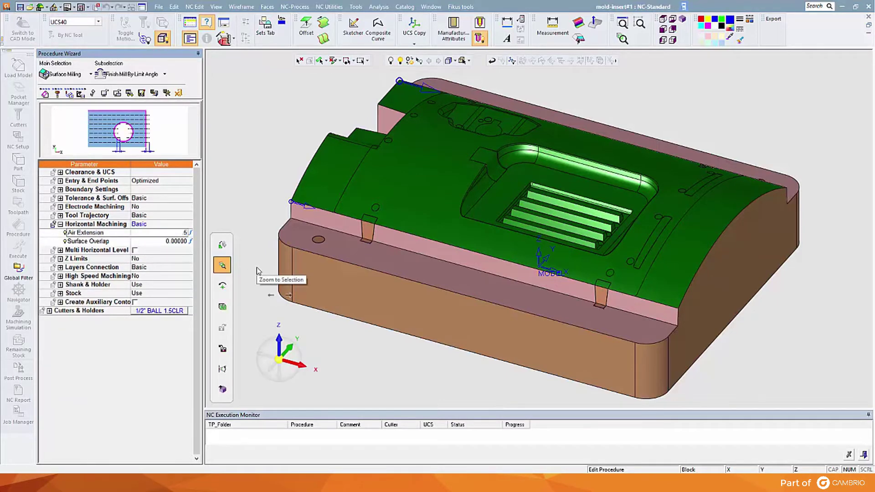
key("Return")
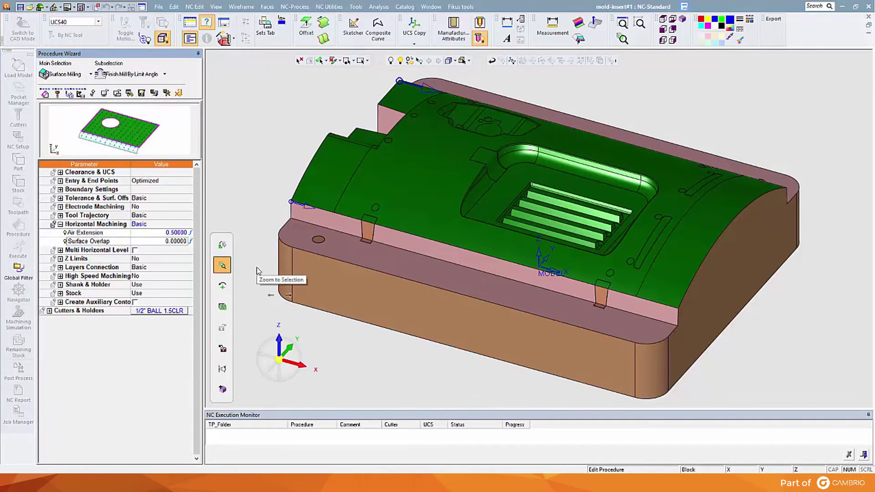
- Save and calculate the Finish Mill By Limit Angle procedure and display its toolpath on the mold insert
left_click(167, 93)
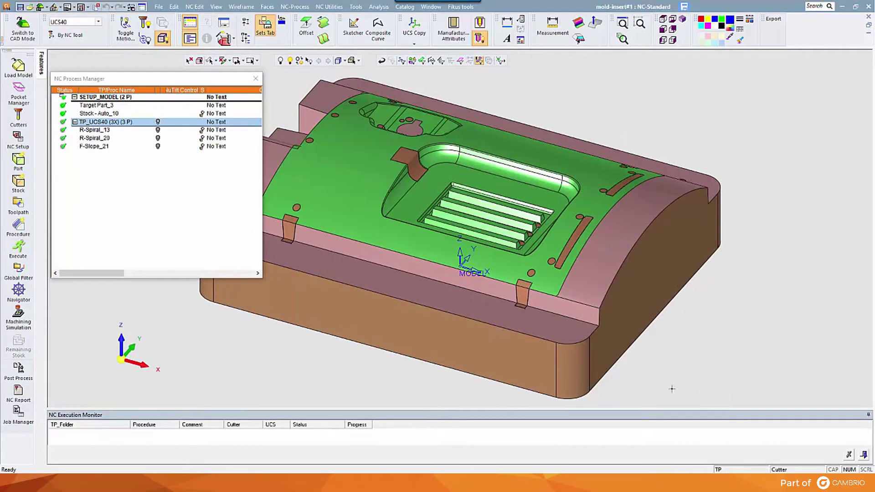
left_click(158, 148)
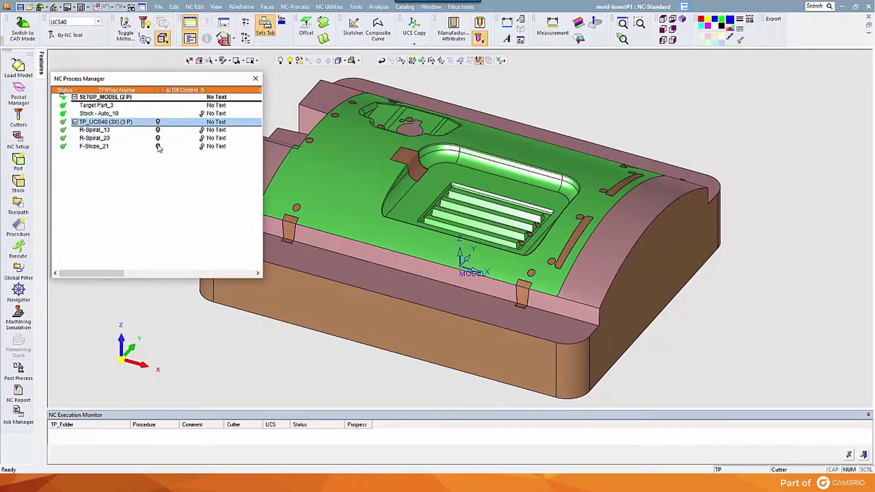
left_click(158, 147)
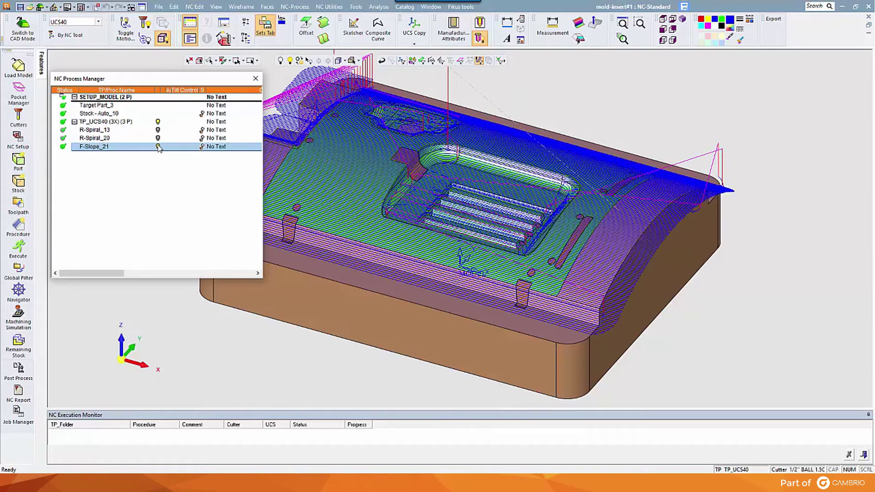
- Inspect the F-Slope_21 toolpath around the insert's stepped end and from above
middle_click_drag(410, 205, 521, 211)
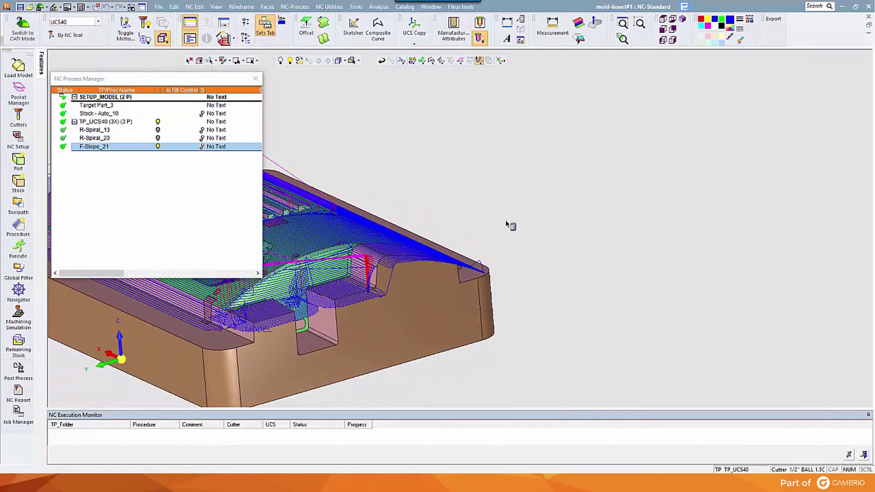
scroll(433, 287, "up", 5)
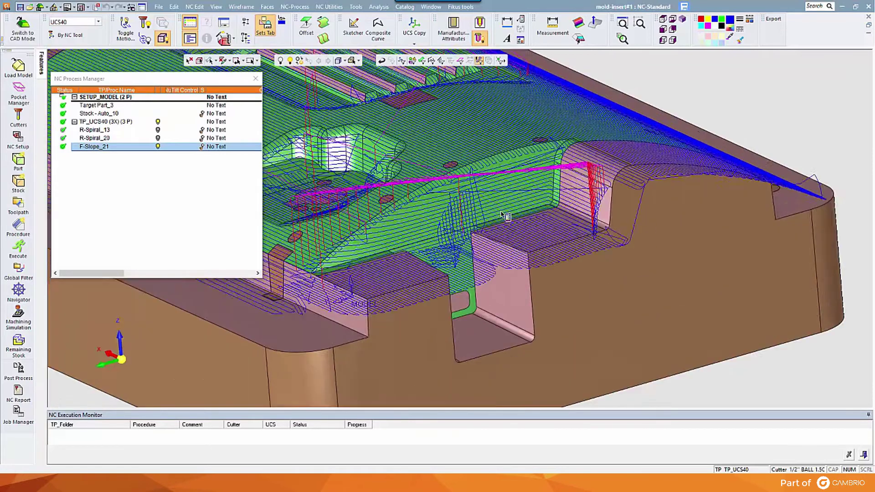
scroll(502, 215, "up", 2)
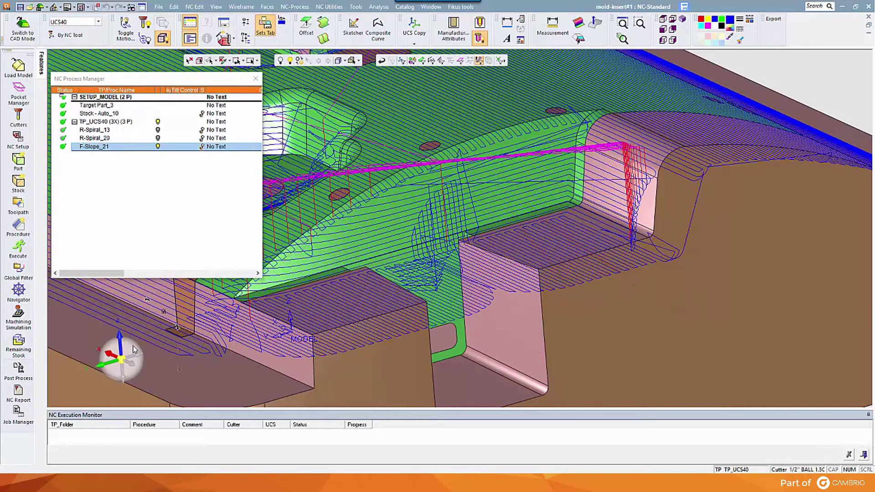
key("Home")
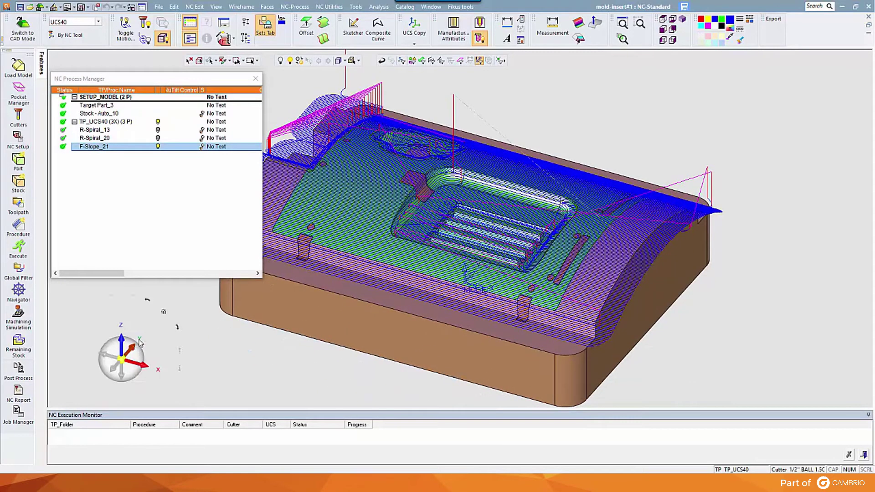
left_click(121, 340)
left_click_drag(464, 258, 520, 253)
mouse_move(546, 266)
middle_mouse_down()
mouse_move(643, 262)
mouse_move(647, 250)
mouse_move(622, 258)
middle_mouse_up()
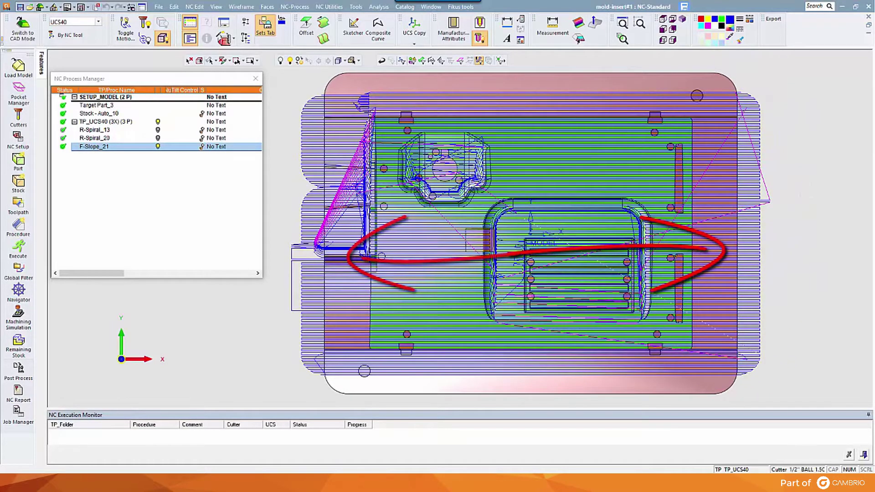
- Try Advanced tool trajectory with Milling Direction Type By Local Geometry in the F-Slope_21 procedure, and leave it without saving
double_click(97, 145)
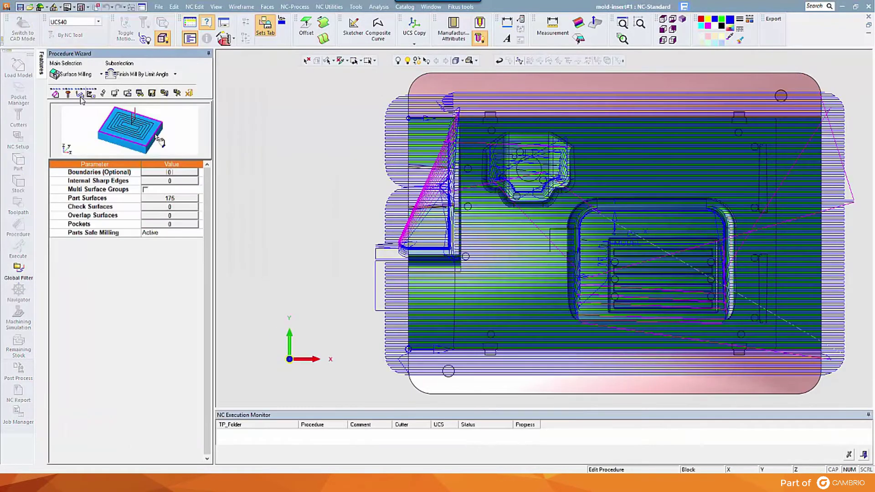
left_click(70, 215)
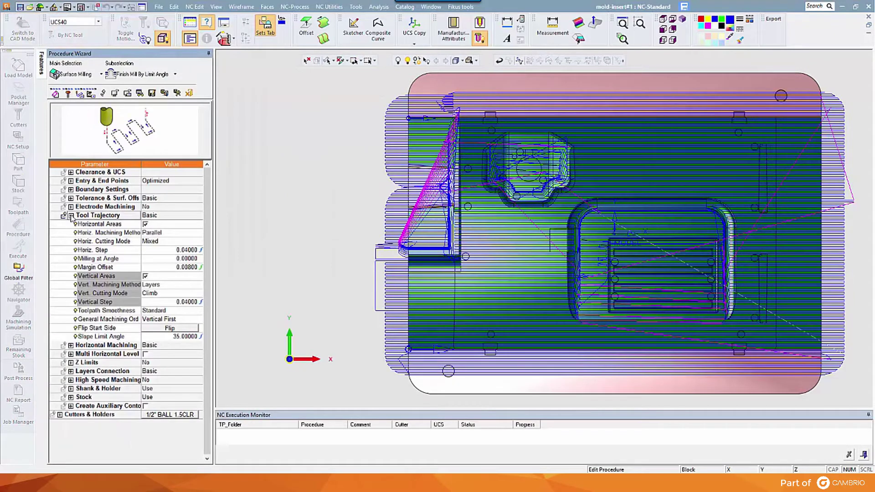
left_click(163, 259)
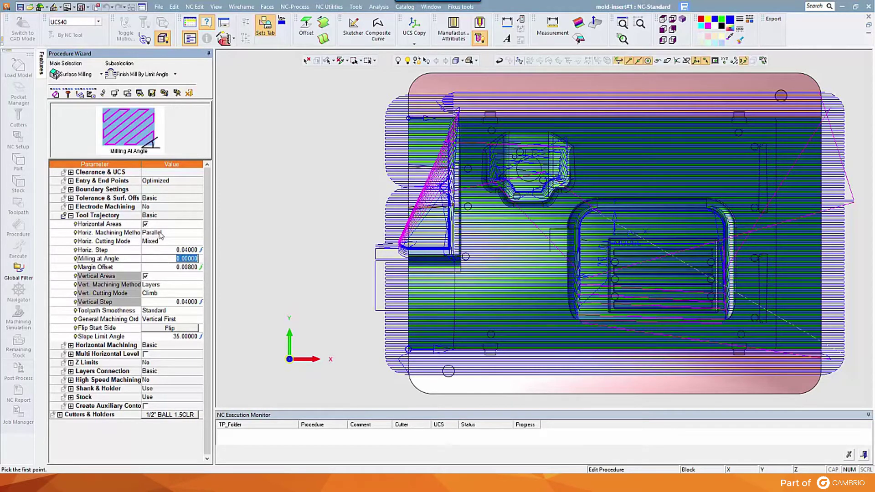
left_click(155, 217)
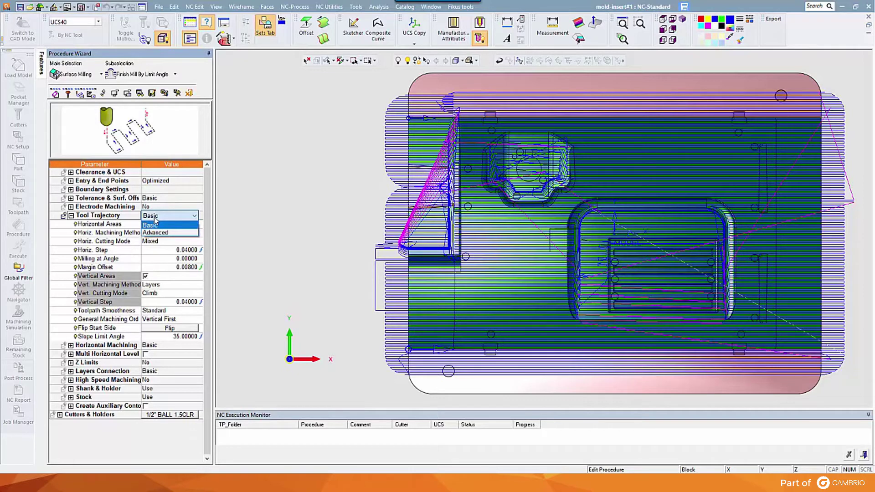
left_click(155, 232)
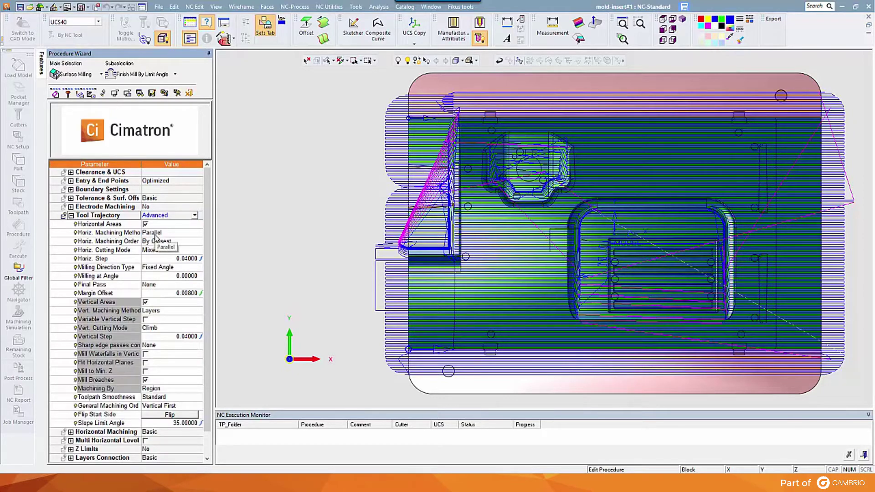
left_click(158, 268)
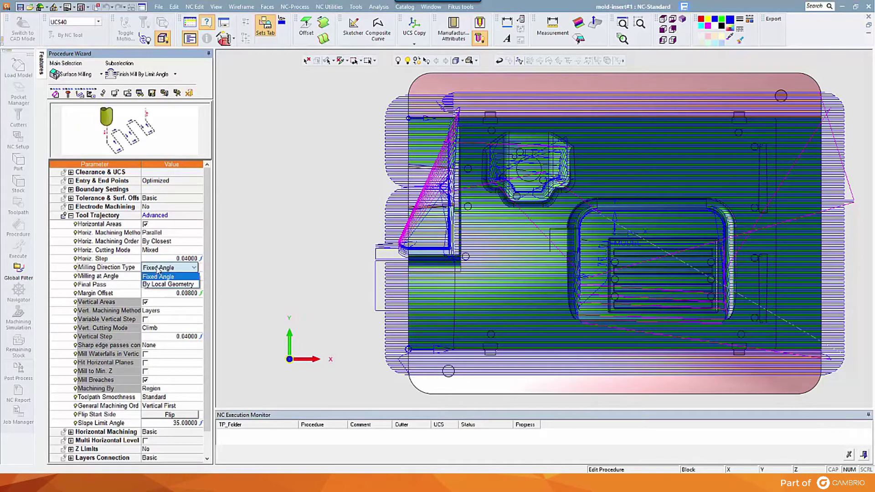
left_click(158, 284)
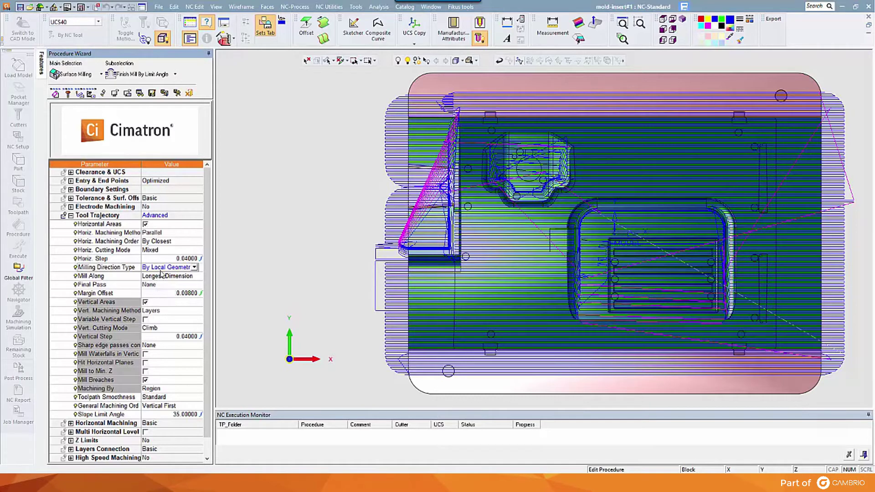
left_click(188, 93)
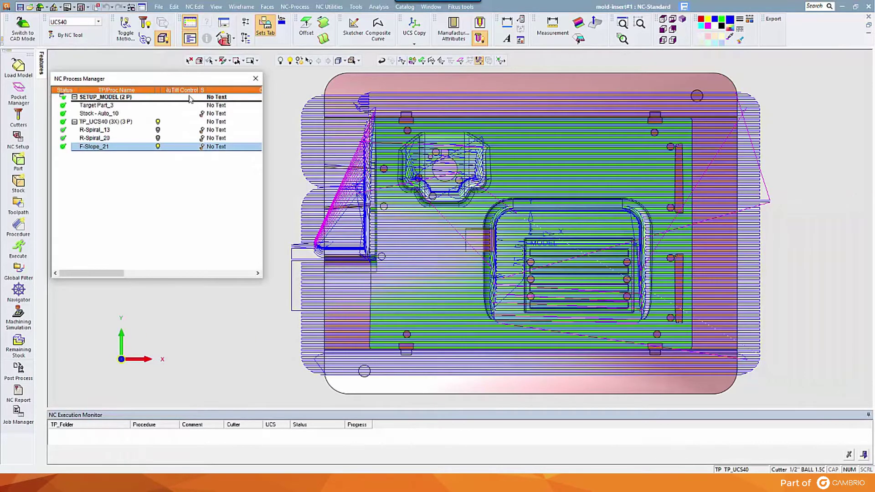
- Compare the F-Slope_21 toolpath with the boundary curve around the curved surfaces, in isometric and top views, with the toolpath hidden and shown
left_click(134, 354)
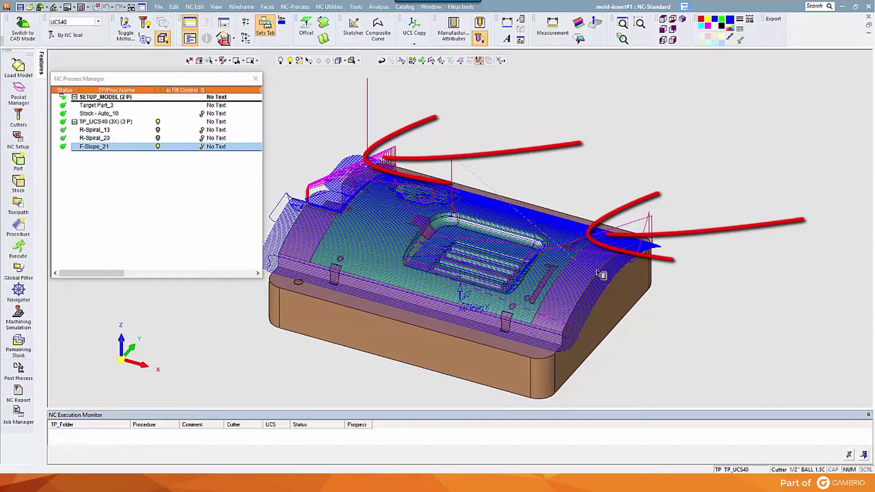
left_click(157, 147)
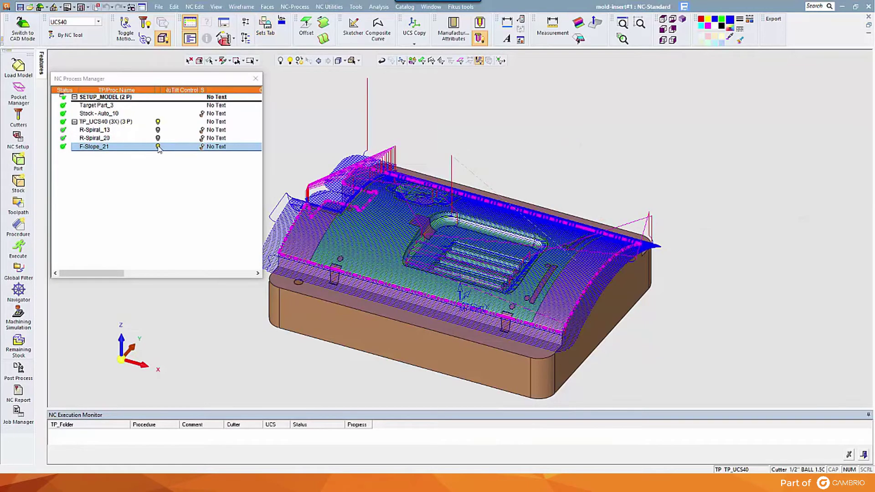
left_click(157, 146)
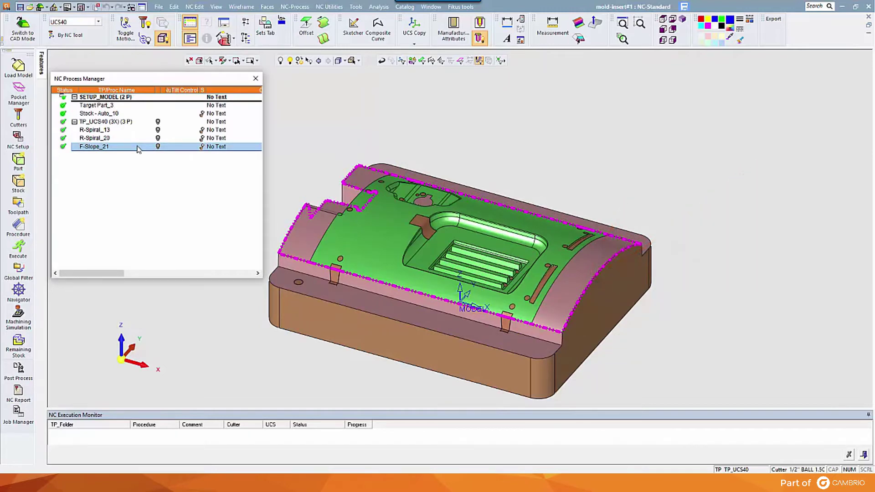
left_click(158, 146)
right_click(117, 339)
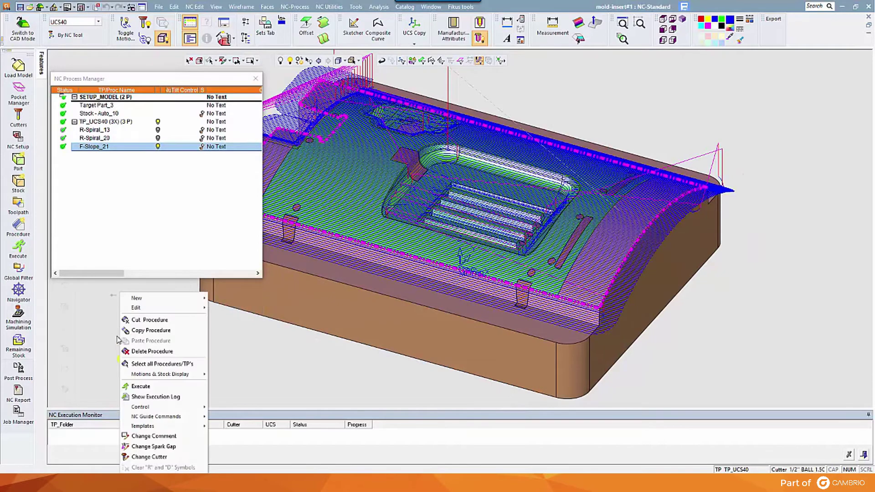
left_click(117, 338)
left_click(121, 341)
left_click(121, 359)
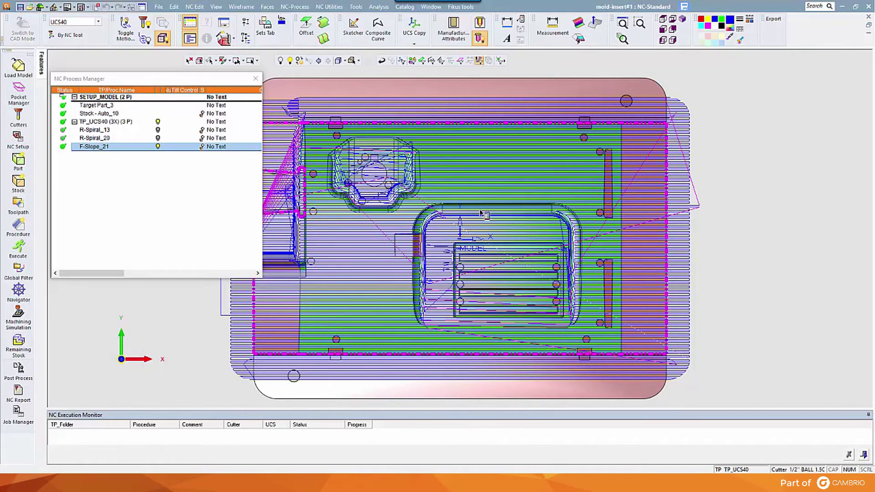
middle_click_drag(479, 210, 581, 206, "ctrl")
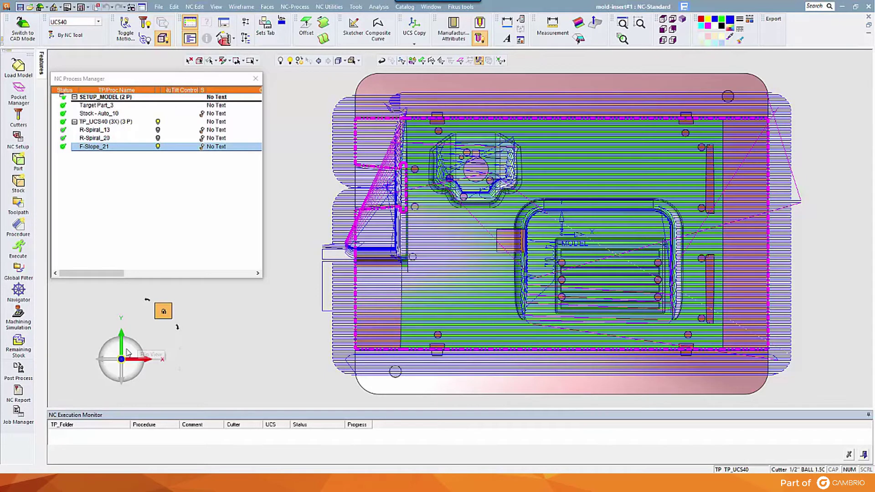
left_click(128, 352)
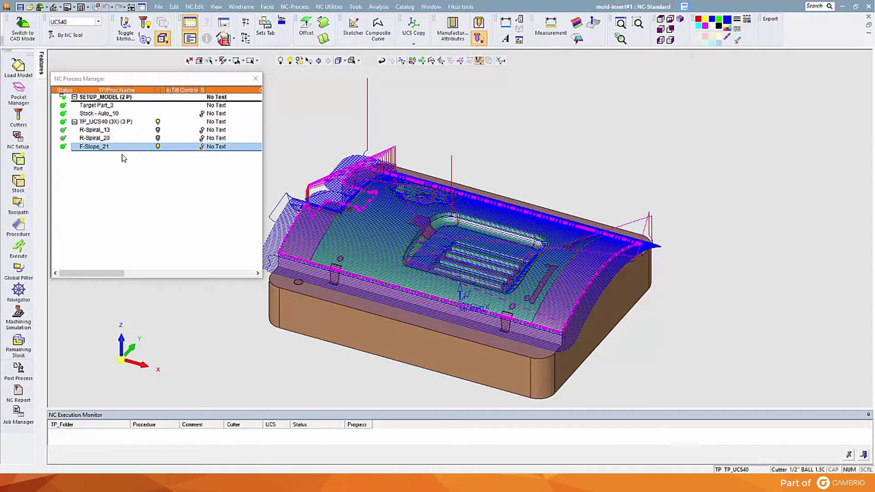
- Hide the F-Slope_21 toolpath and the boundary curve around the insert's curved surfaces
left_click(160, 148)
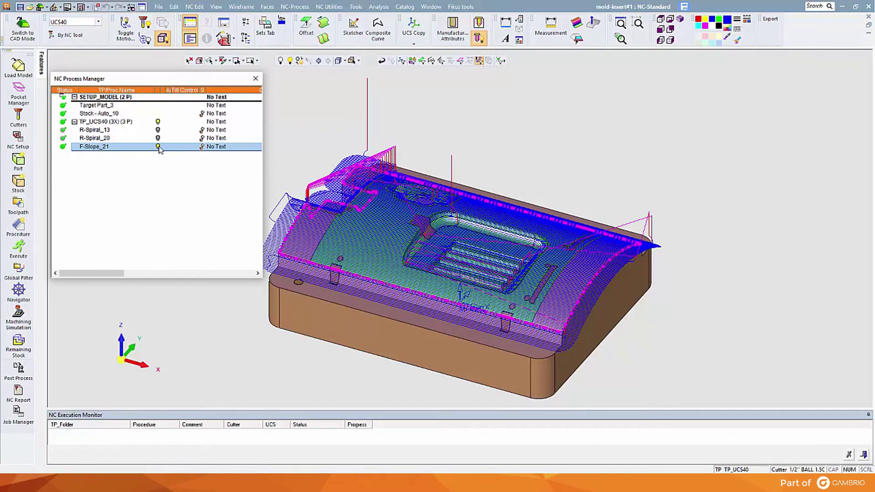
left_click(158, 146)
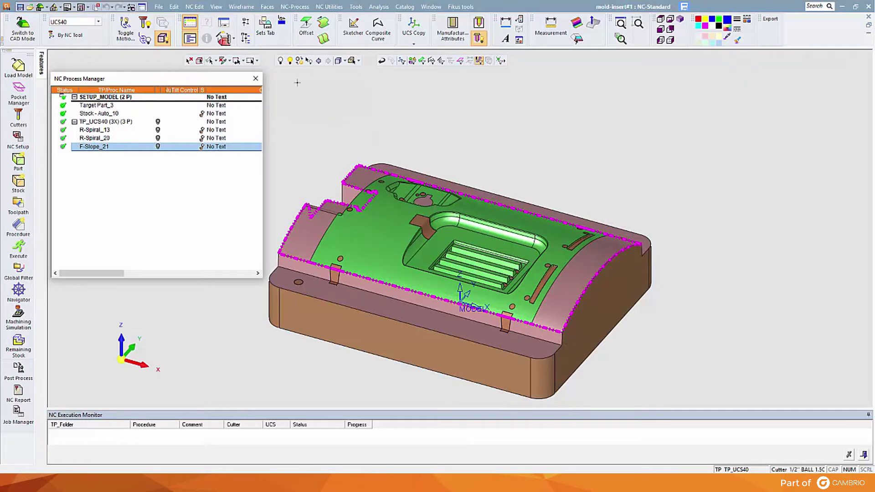
left_click(280, 61)
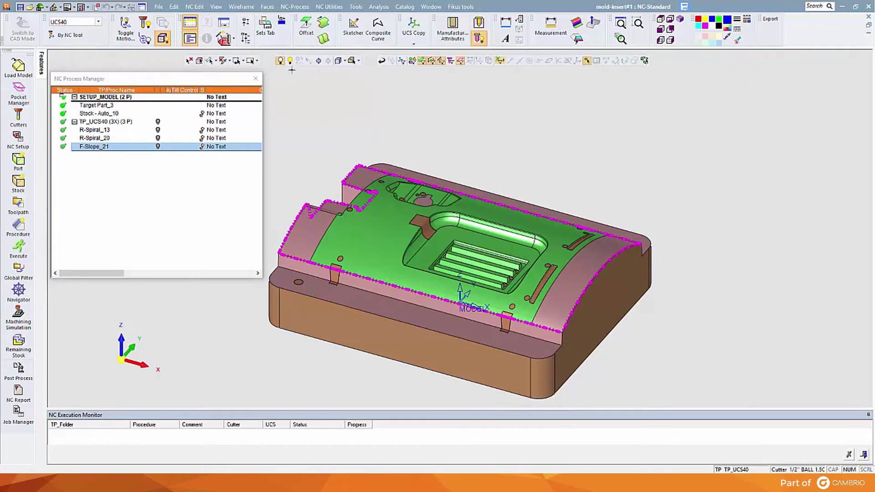
left_click(351, 173)
middle_click(348, 136)
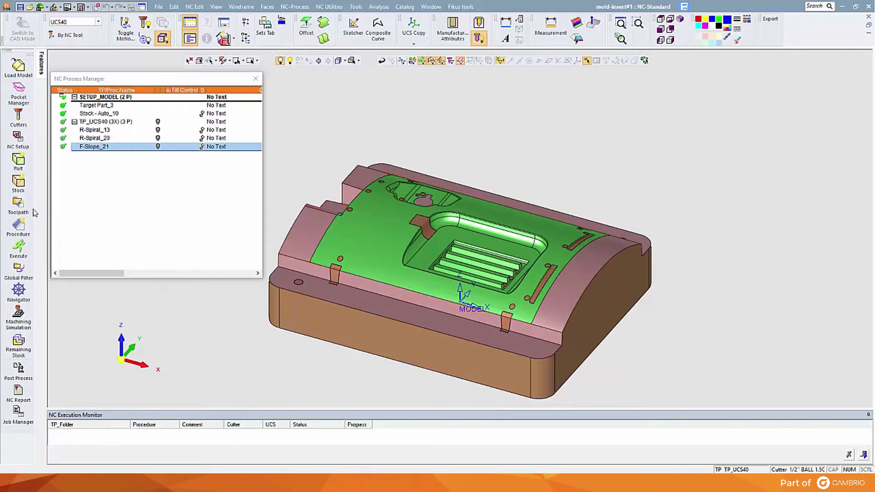
- Create a new procedure and select all displayed surfaces of the insert as its part surfaces
left_click(24, 228)
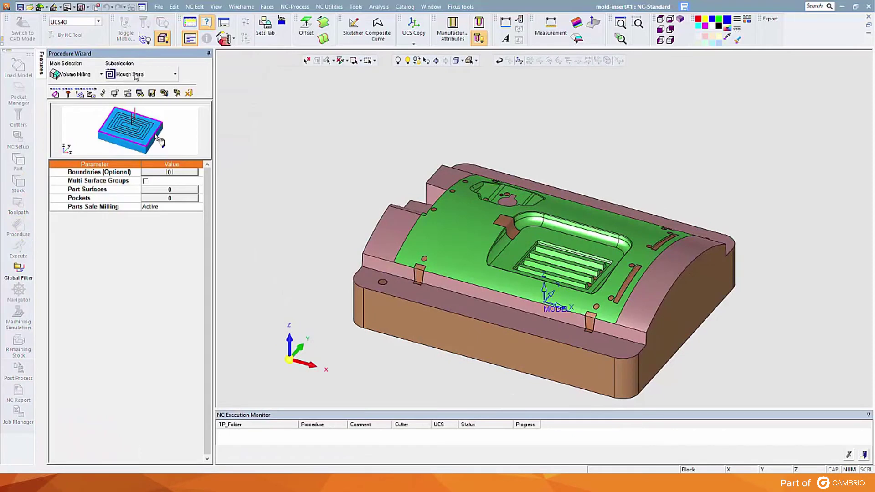
left_click(170, 190)
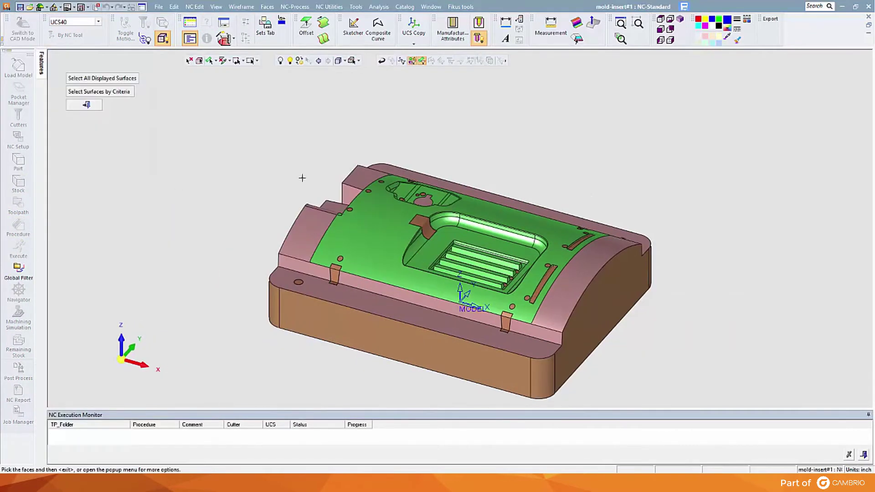
middle_click(595, 176)
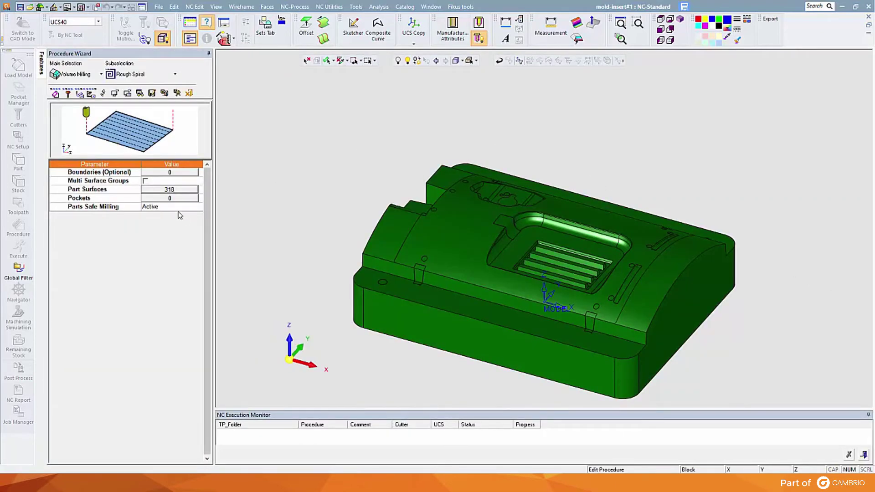
- Create boundary contours from the two long flat ledge faces on either side of the curved top
left_click(163, 174)
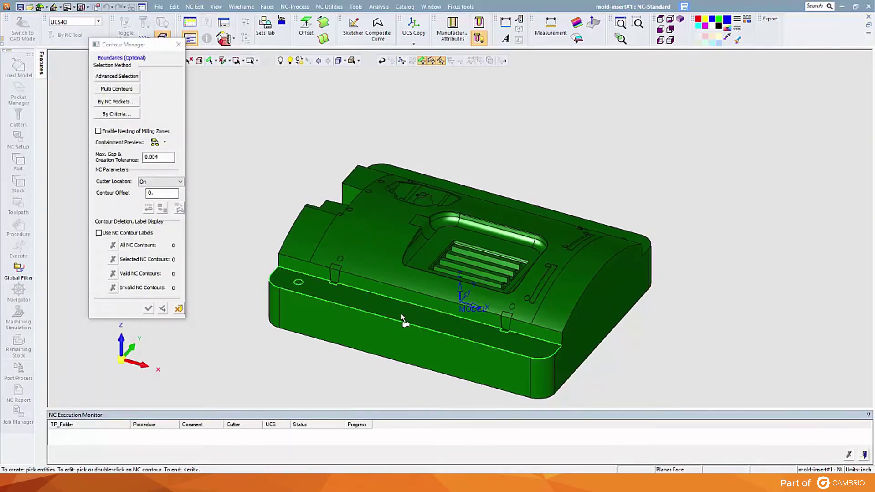
left_click(395, 307)
middle_click(564, 150)
left_click_drag(565, 150, 527, 168, "ctrl")
left_click(524, 162)
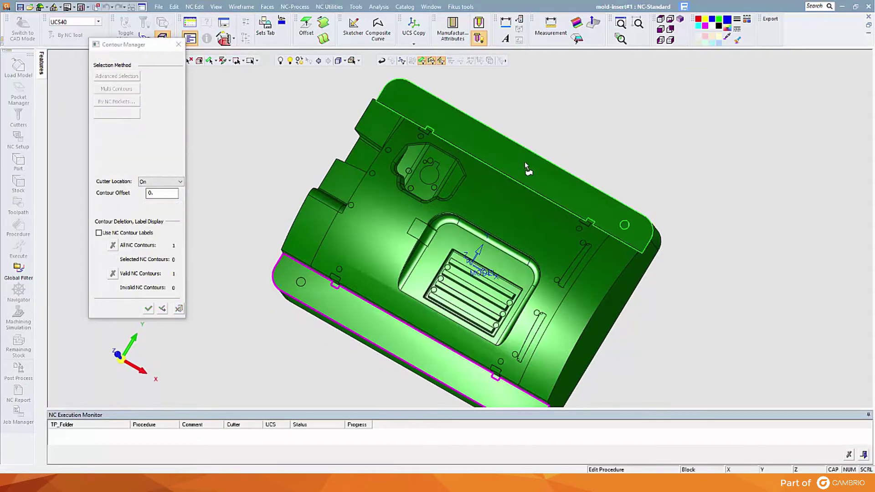
- Create a boundary contour from the stepped notch faces at the end of the insert and accept the boundary selection
left_click_drag(397, 273, 519, 226, "ctrl")
middle_click_drag(519, 226, 714, 167, "ctrl")
scroll(483, 248, "up", 5)
left_click(450, 229)
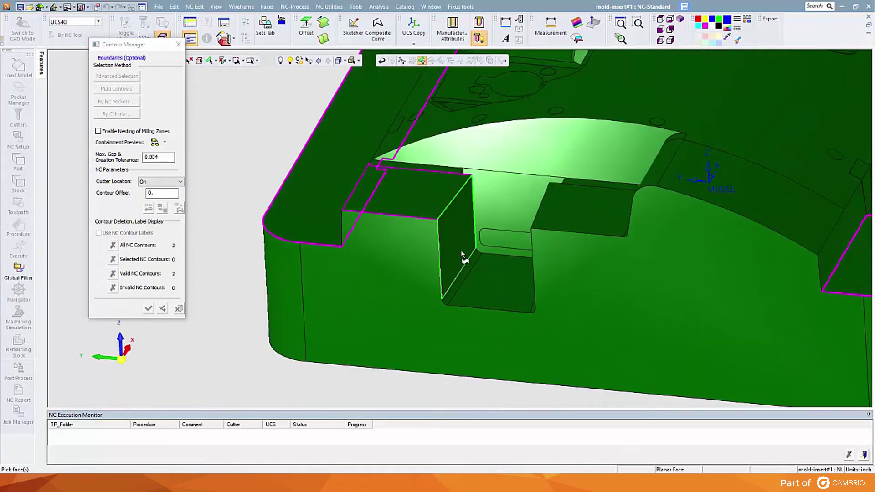
left_click(466, 269)
left_click(486, 283)
left_click_drag(499, 289, 548, 276, "ctrl")
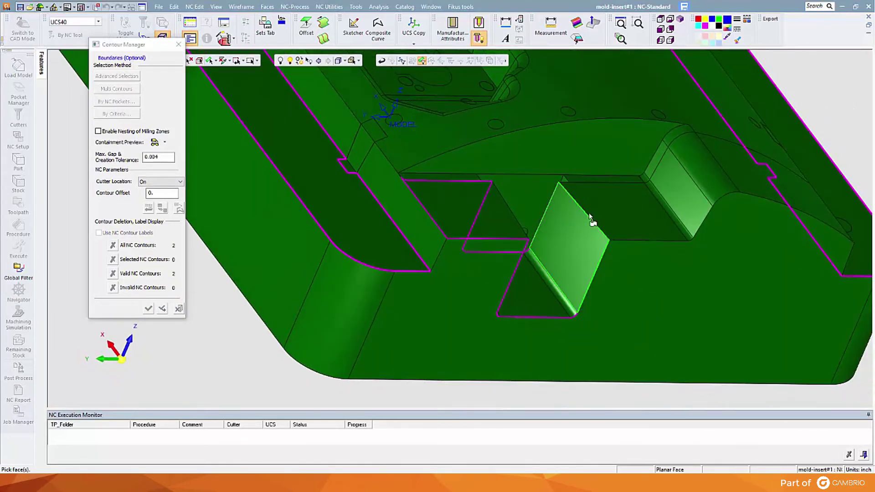
left_click(630, 191)
left_click(666, 201)
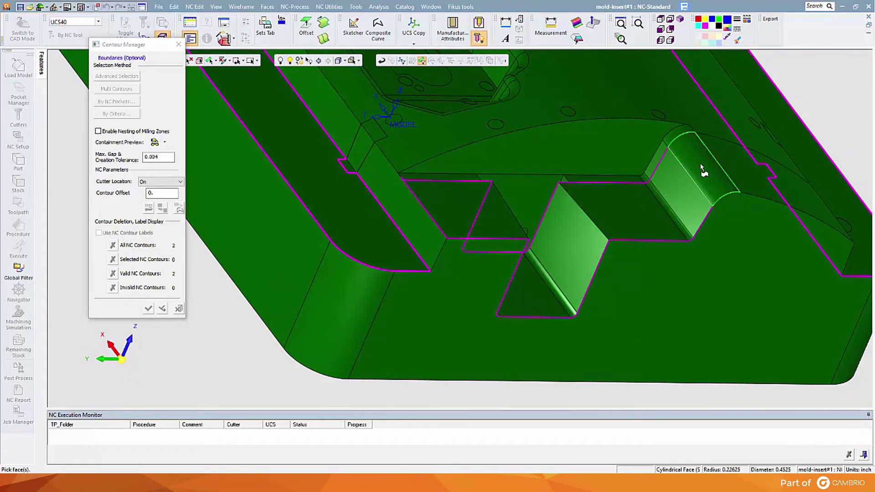
left_click(149, 309)
left_click(149, 310)
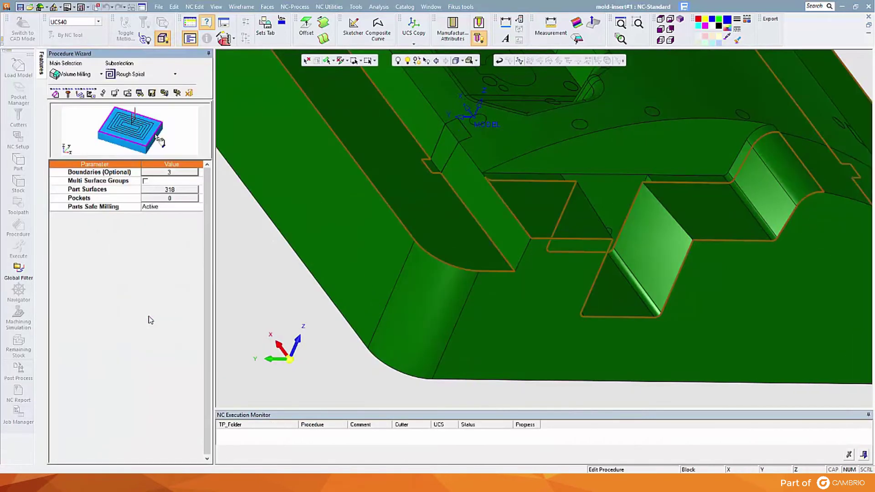
- Save and calculate the Volume Milling Rough Spiral procedure, then view its toolpath along the ledges and the end notches
left_click(290, 359)
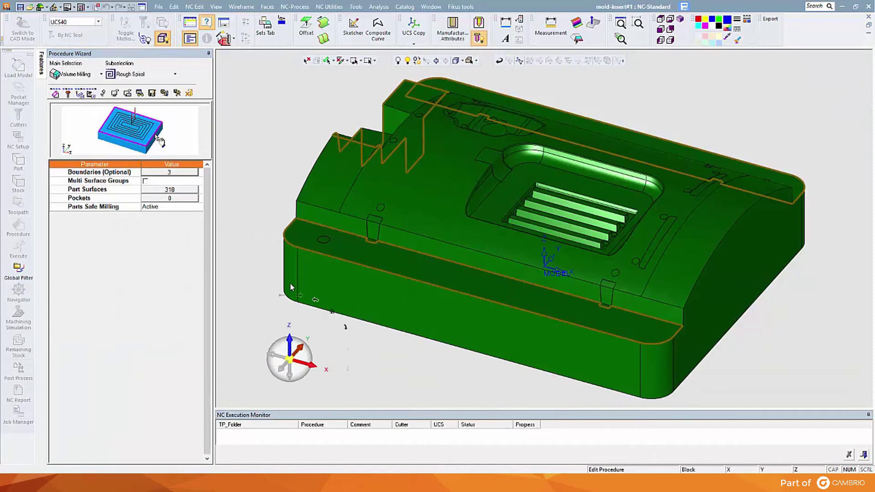
left_click(177, 93)
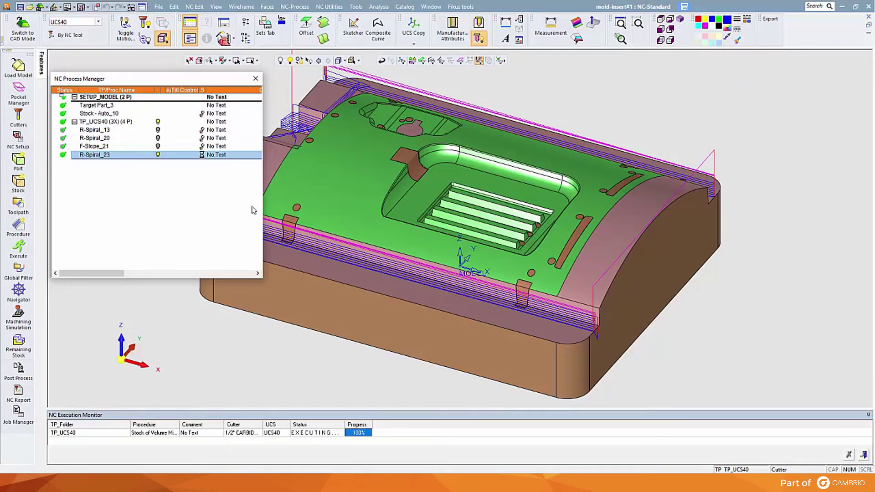
scroll(383, 183, "down", 2)
middle_click_drag(383, 184, 466, 181, "ctrl")
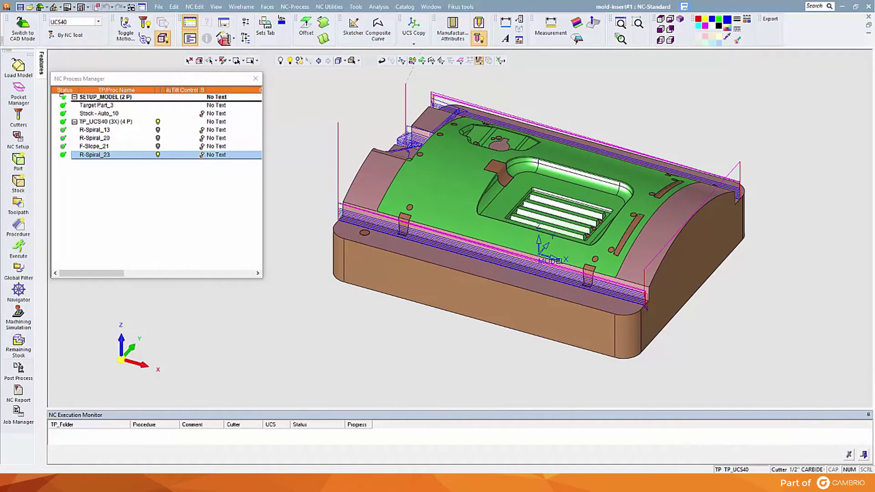
middle_click_drag(542, 321, 473, 321, "ctrl")
scroll(473, 320, "down", 1)
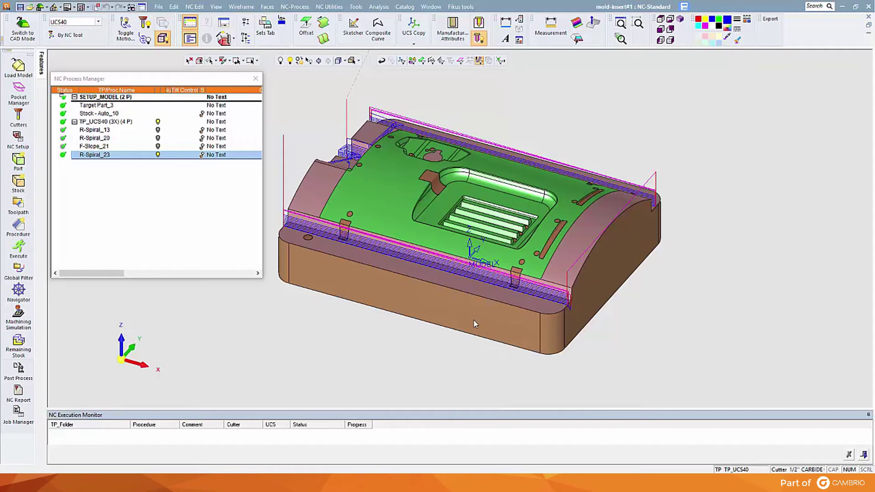
- Copy the F-Slope_21 procedure and paste the copy after R-Spiral_23
left_click(91, 148)
left_click(92, 147)
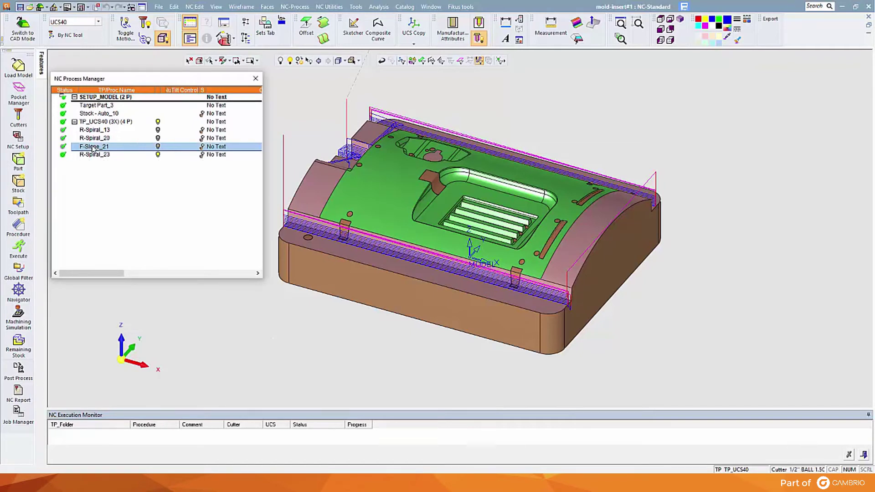
left_click(99, 157)
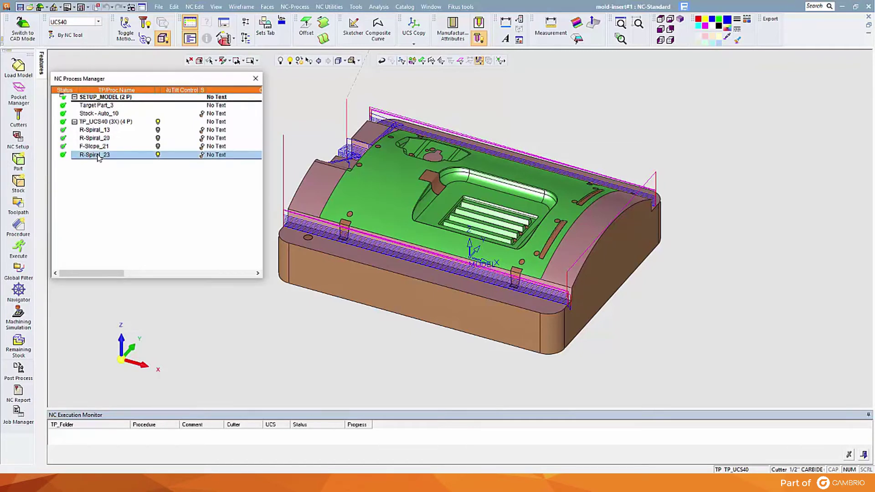
key("ctrl+v")
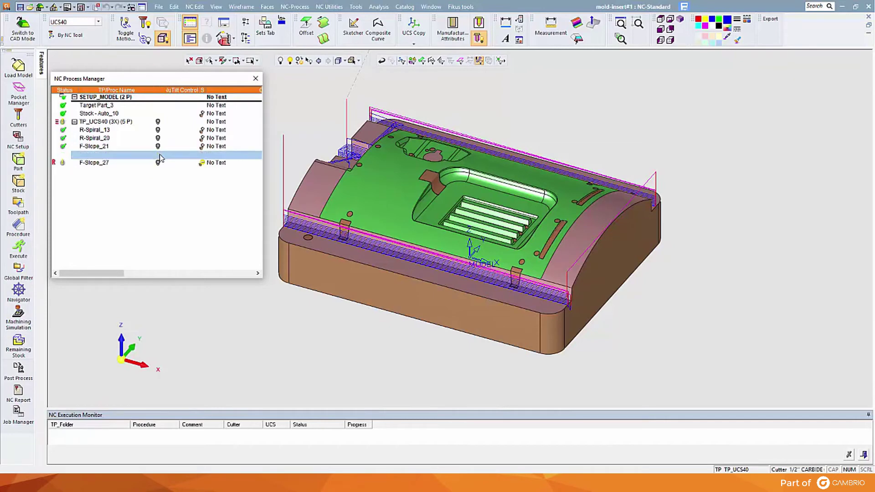
- Edit the copied limit-angle finish procedure to use multi surface groups with 2 part surface groups
double_click(96, 163)
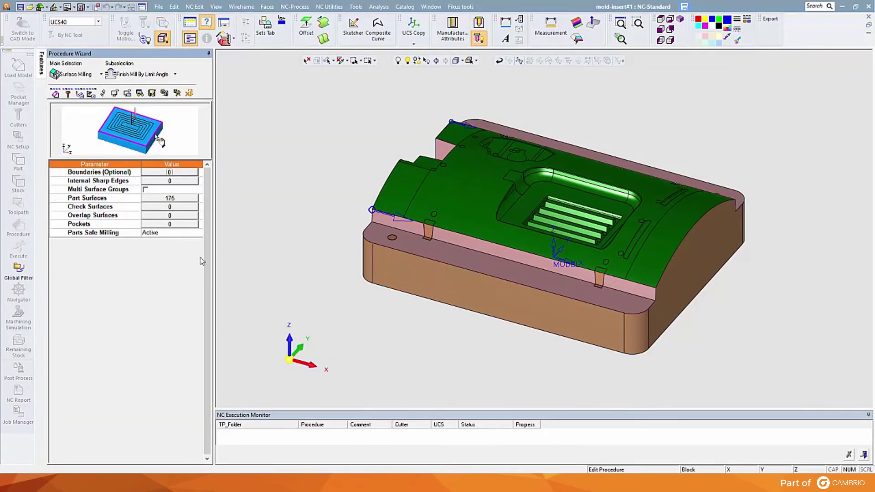
left_click(146, 190)
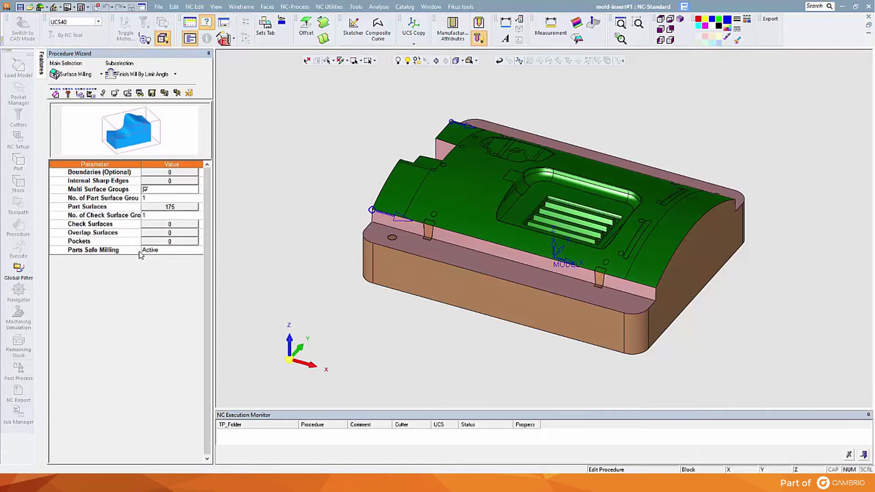
left_click(150, 199)
left_click(159, 215)
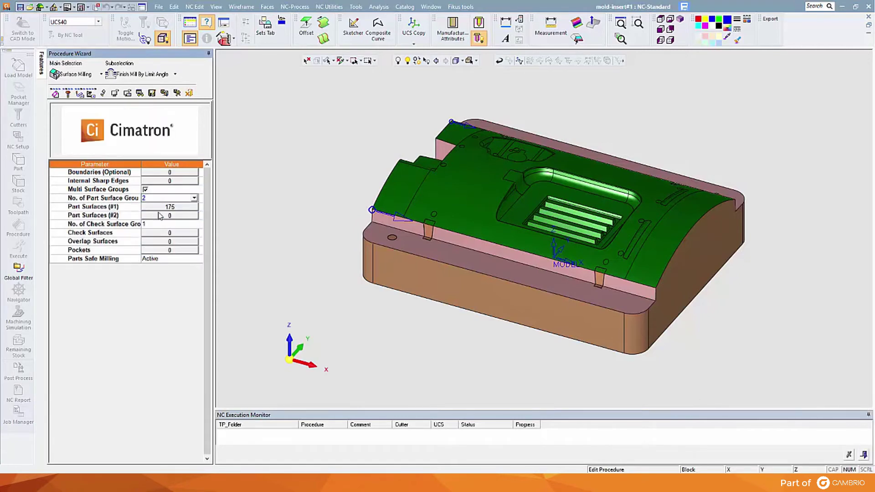
- Assign the four flat top faces of the ribs in the central pocket to part surface group #2
left_click(159, 218)
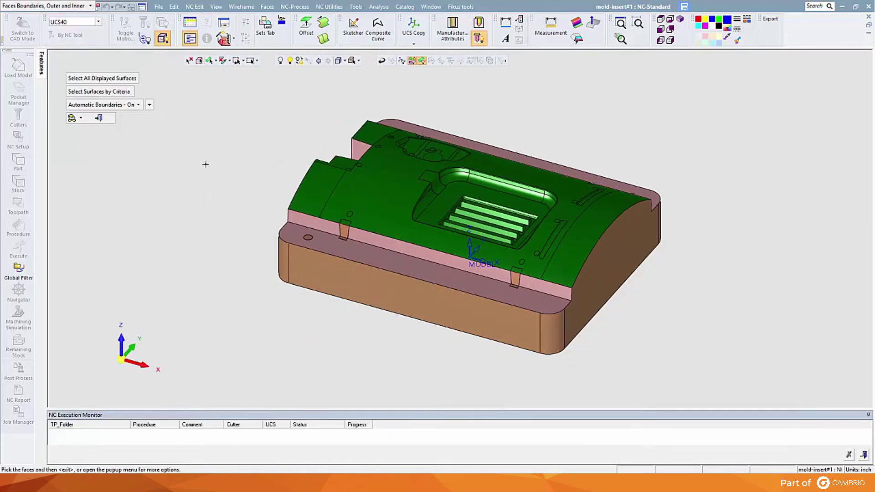
right_click(205, 161)
left_click(231, 224)
scroll(501, 219, "up", 5)
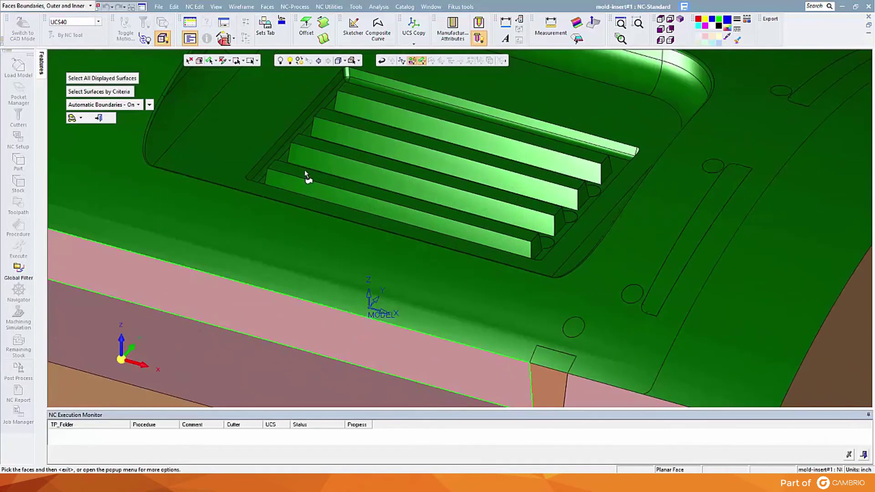
left_click(303, 178)
left_click(318, 153)
left_click(345, 122)
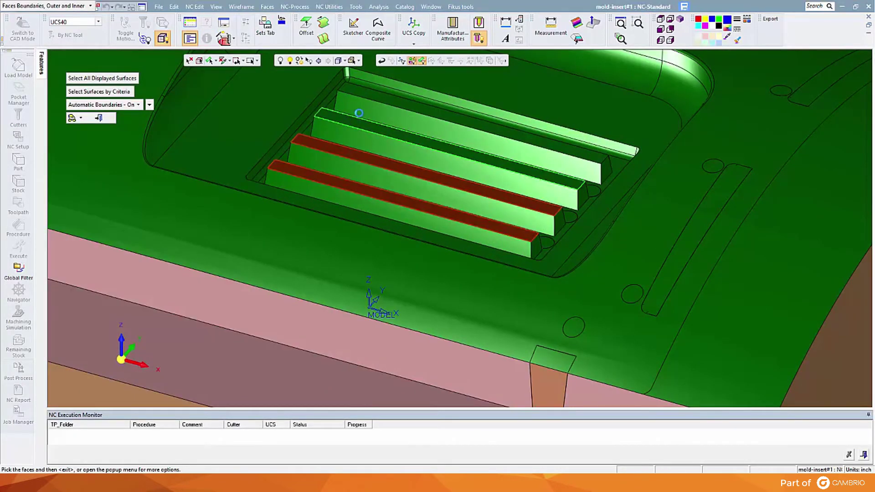
middle_click(616, 230)
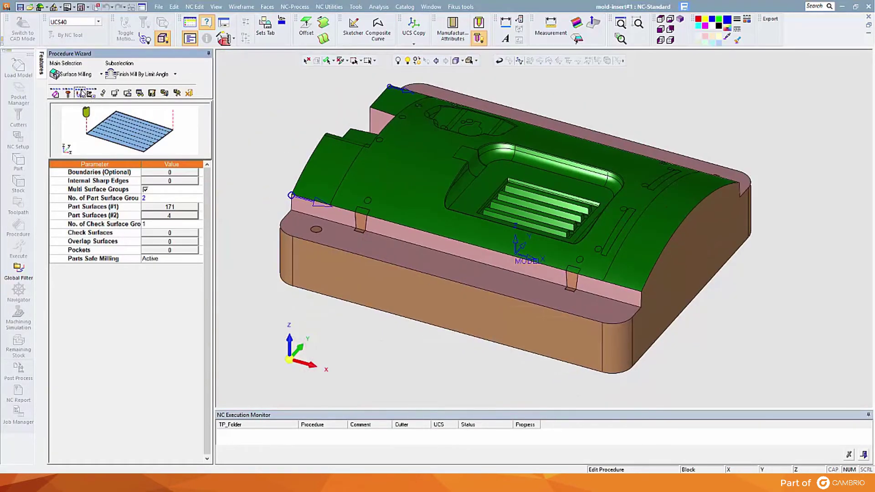
- Set the surface offset to 0 for part surfaces #1 and 0.0015 for part surfaces #2
left_click(80, 93)
left_click(167, 269)
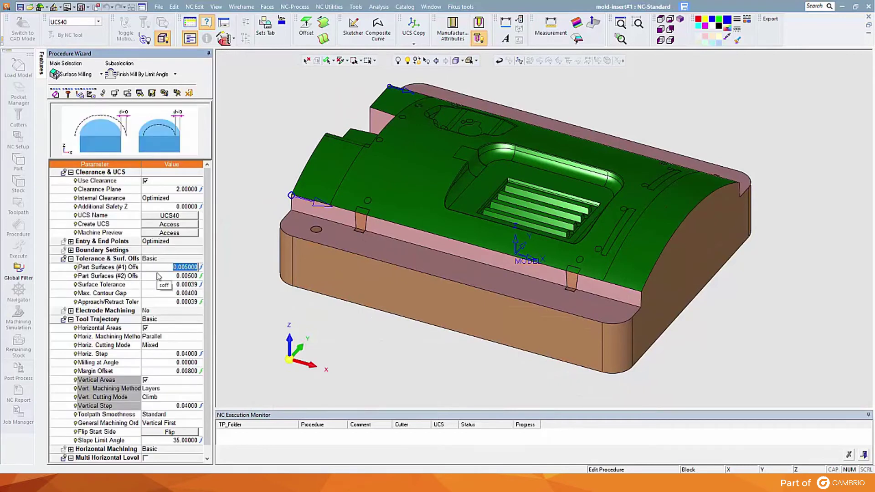
type("0")
key("Return")
type("0")
key("Return")
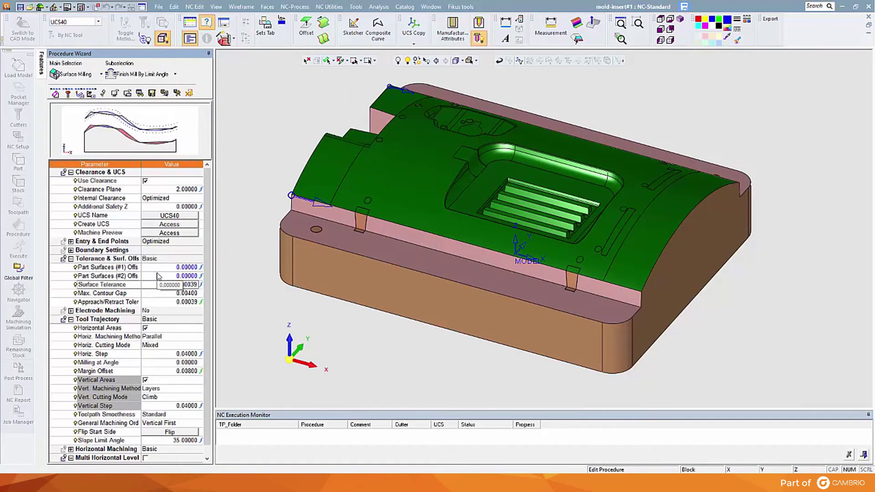
left_click(150, 276)
type("0015")
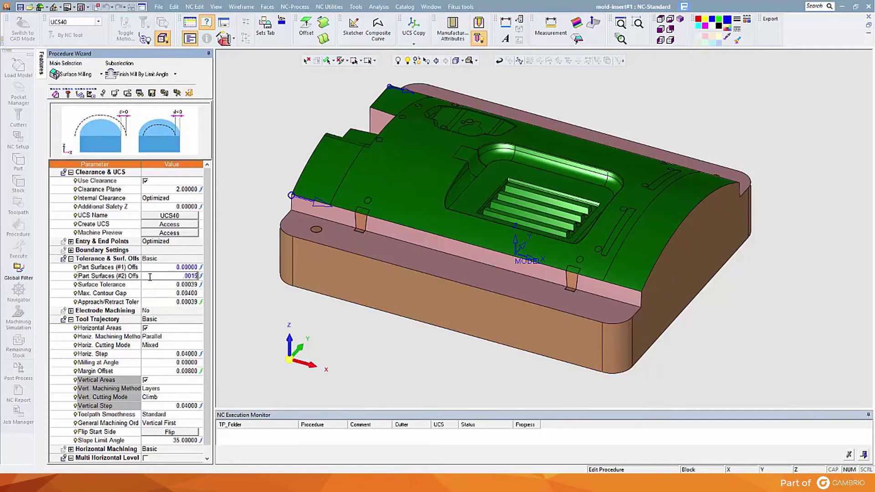
key("Return")
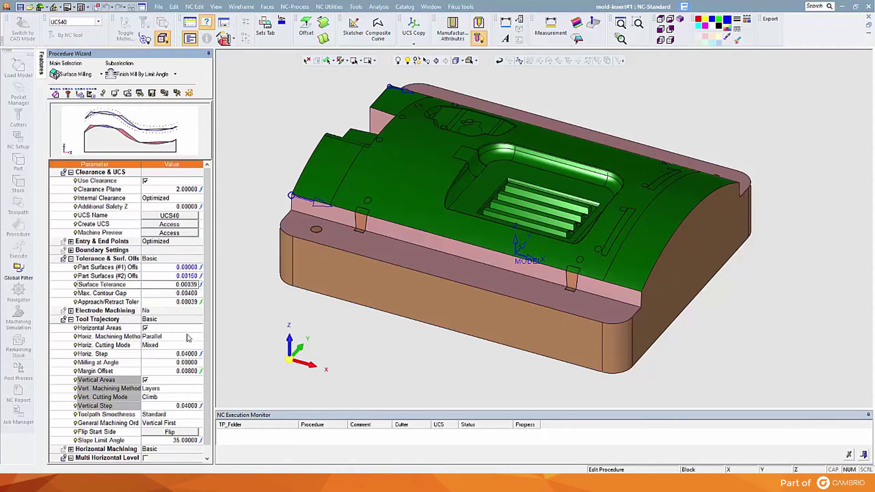
- Set the horizontal step to 0.015, the margin offset to 0.003 and the vertical step to 0.015
left_click(167, 355)
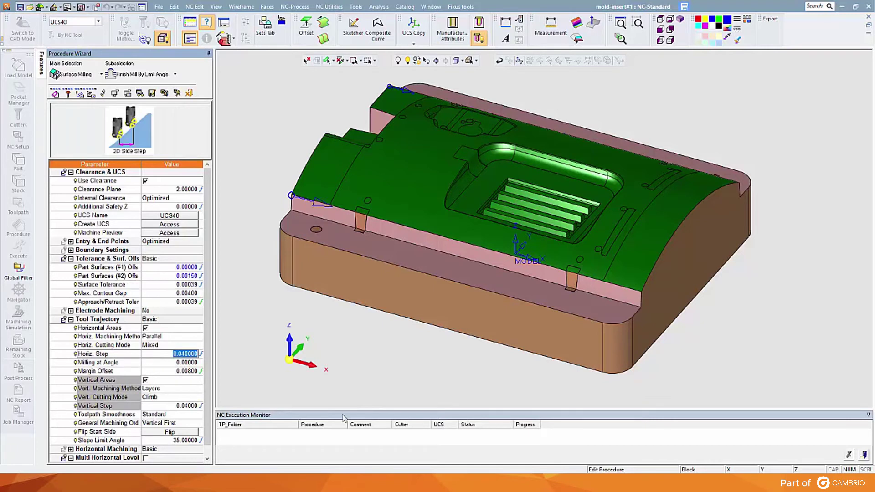
type(".015")
key("Tab")
type(".003")
left_click(161, 405)
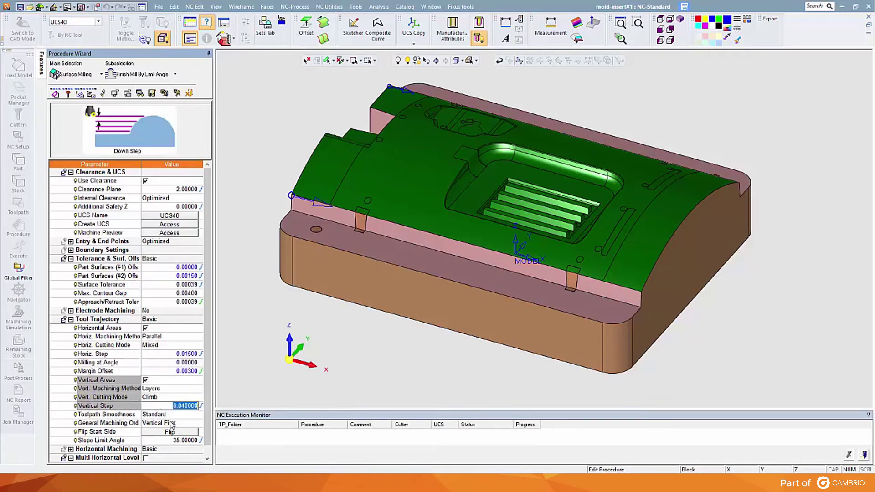
key("BackSpace")
type(".015")
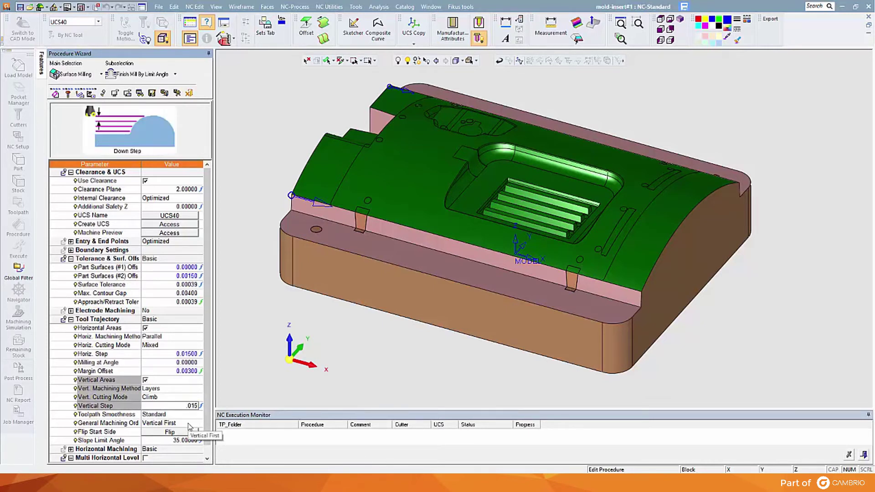
key("Tab")
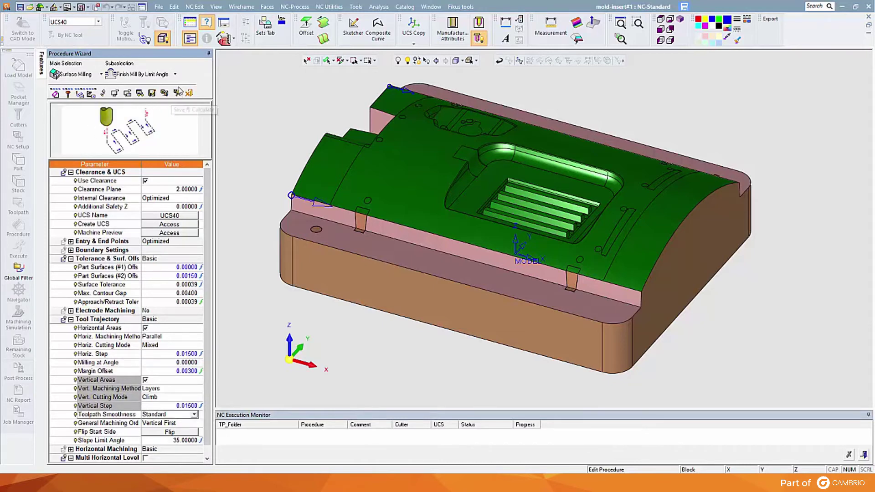
- Save and calculate the copied finish procedure, then show its toolpath and examine it around the ribbed pocket
left_click(179, 96)
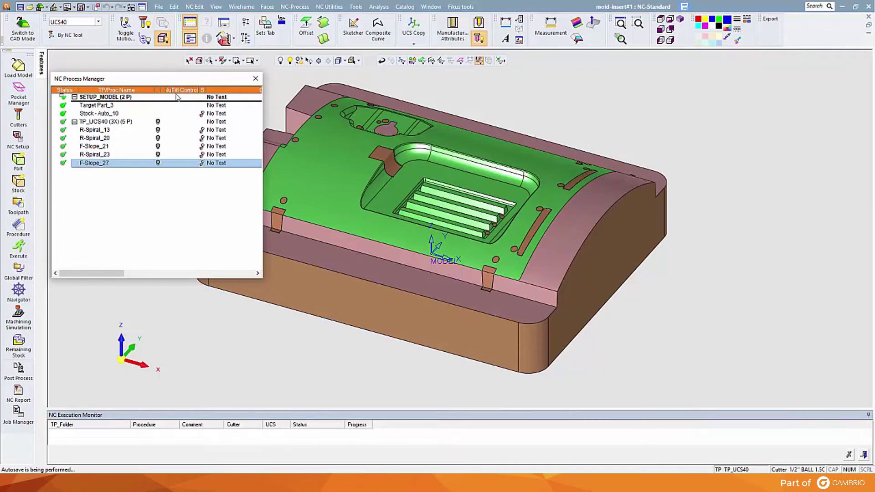
left_click(158, 163)
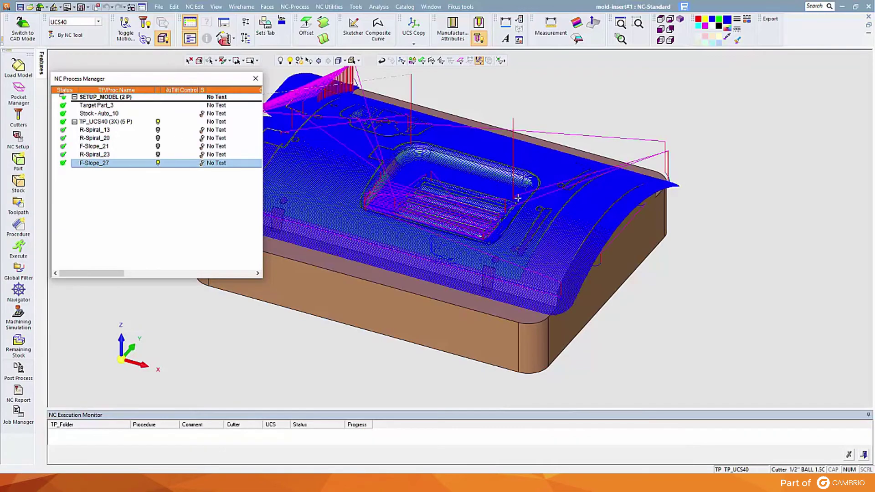
scroll(473, 196, "up", 5)
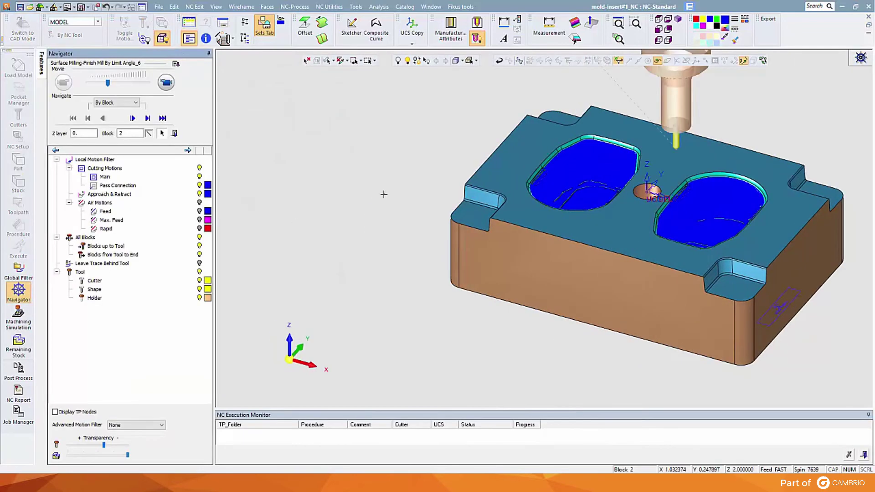
- Examine the tool and holder at several toolpath positions on the pocket walls and floor in the Navigator, then exit it
left_click(577, 161)
scroll(576, 160, "up", 2)
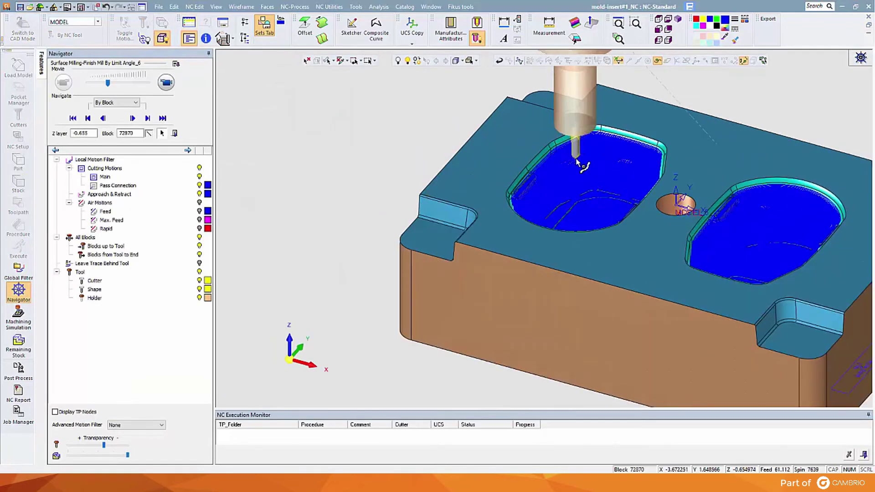
scroll(577, 161, "up", 2)
left_click(576, 161)
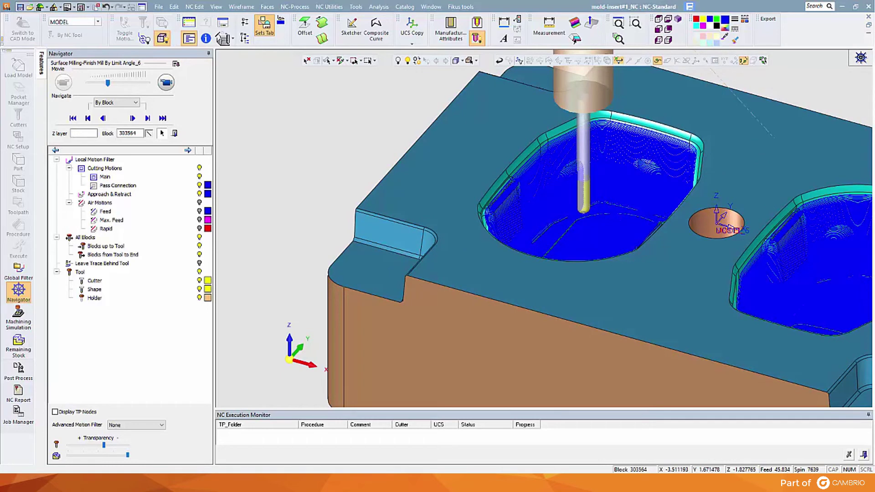
left_click(558, 163)
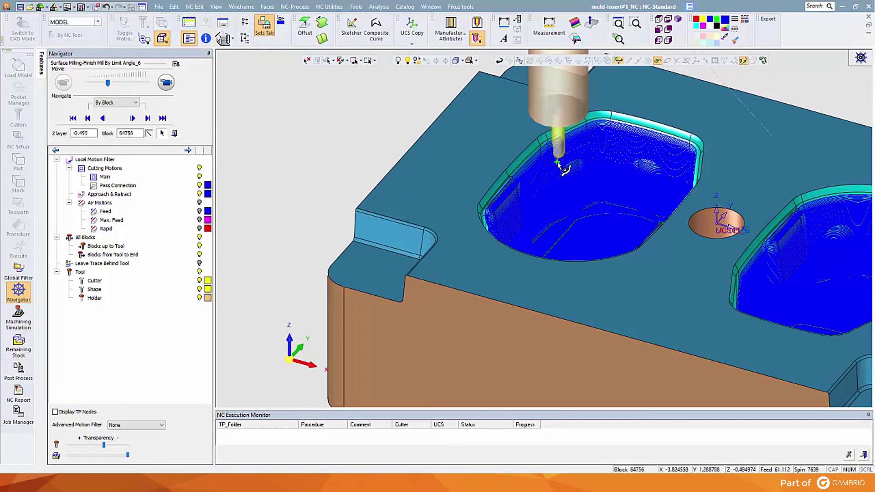
left_click(565, 223)
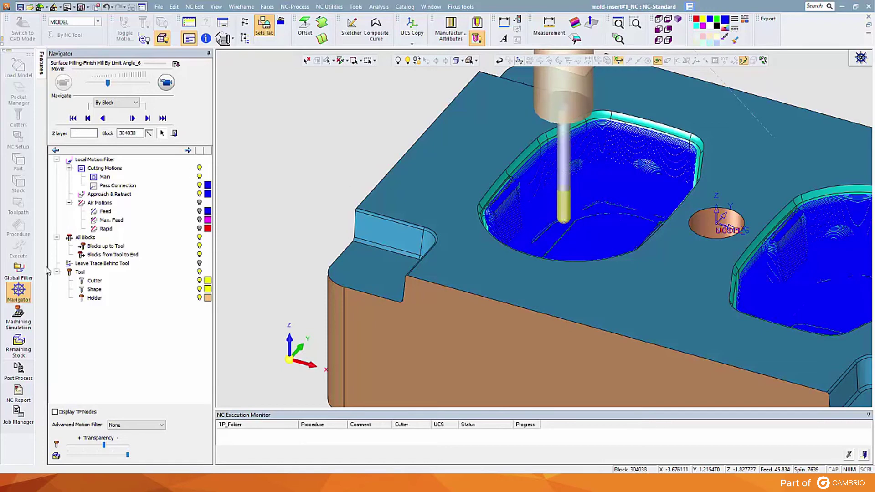
left_click(18, 291)
- Divide the F-Slope_6 finishing procedure into three separate procedures
left_click(241, 7)
mouse_move(203, 6)
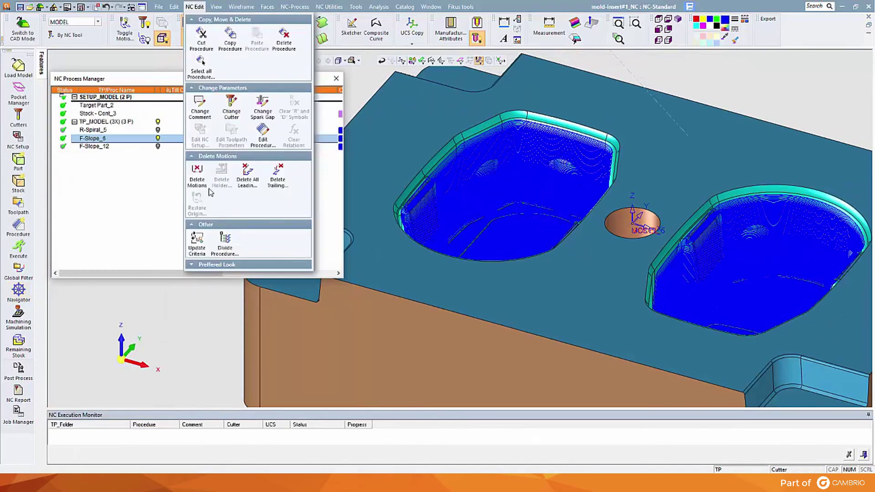
left_click(224, 245)
- Color the toolpath of the third divided part yellow and that of the second part green
left_click(339, 163)
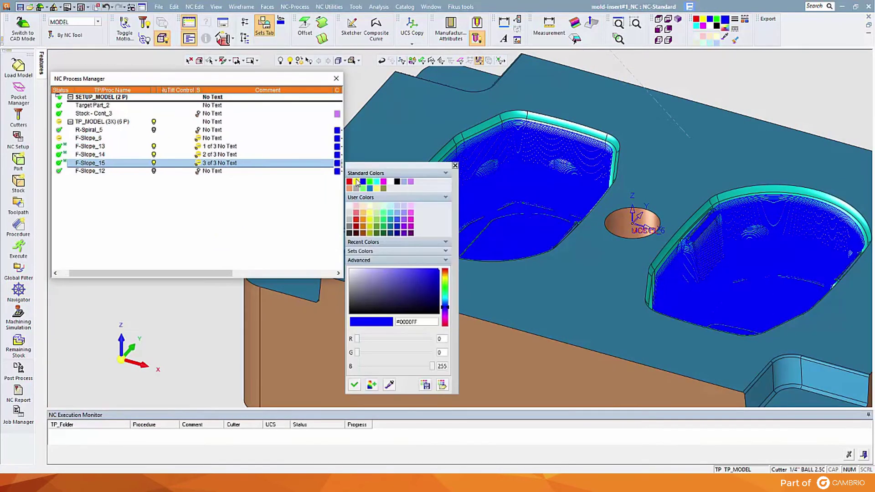
left_click(358, 182)
left_click(338, 155)
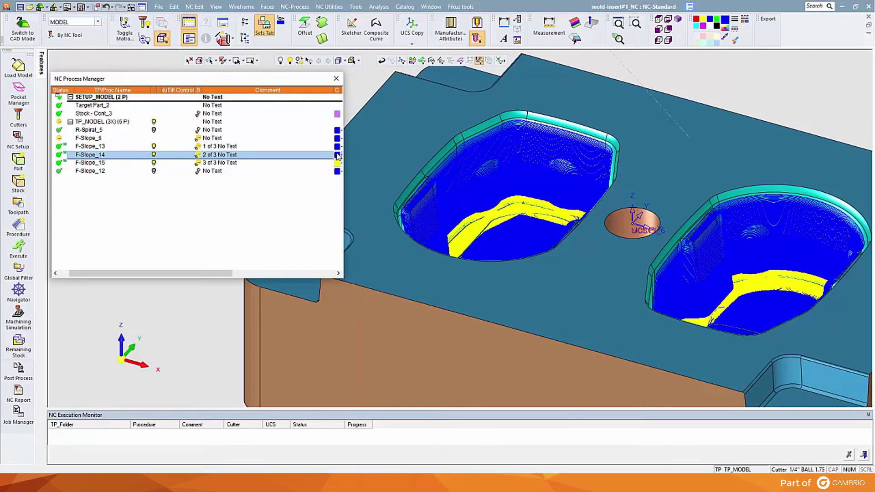
left_click(338, 155)
left_click(380, 211)
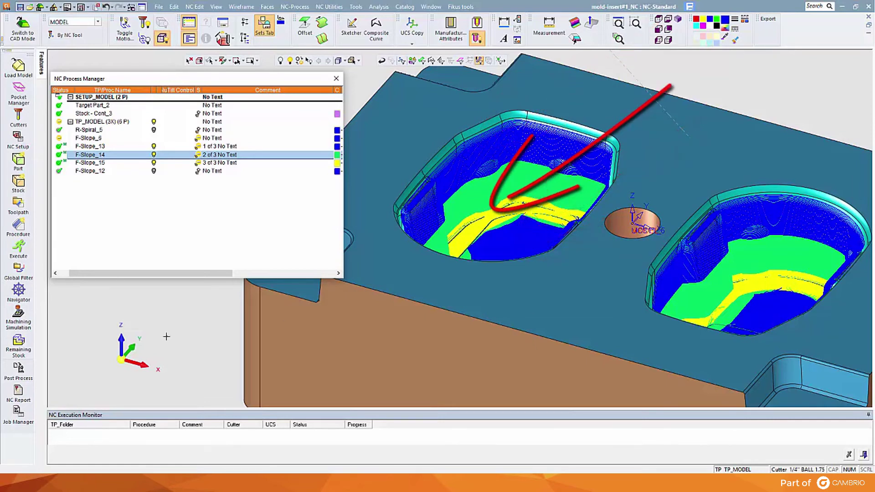
- Hide all toolpaths except F-Slope_12 and display its toolpath nodes in the Navigator
left_click(101, 122)
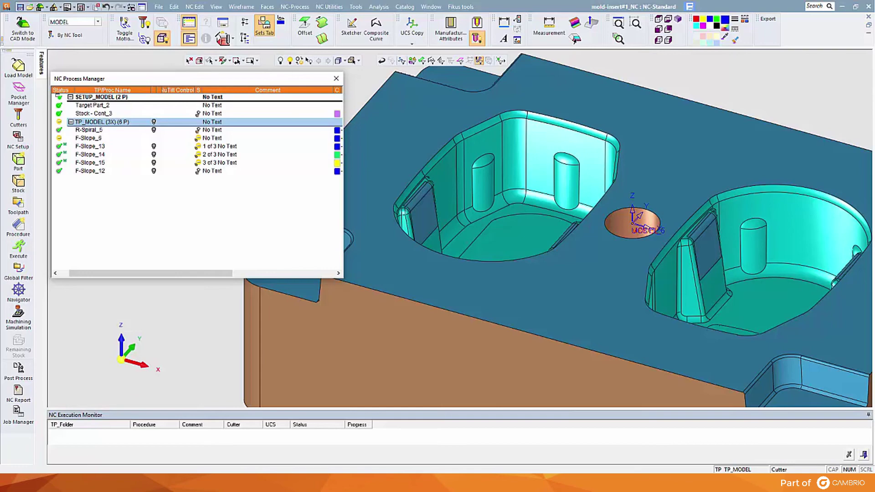
left_click(155, 171)
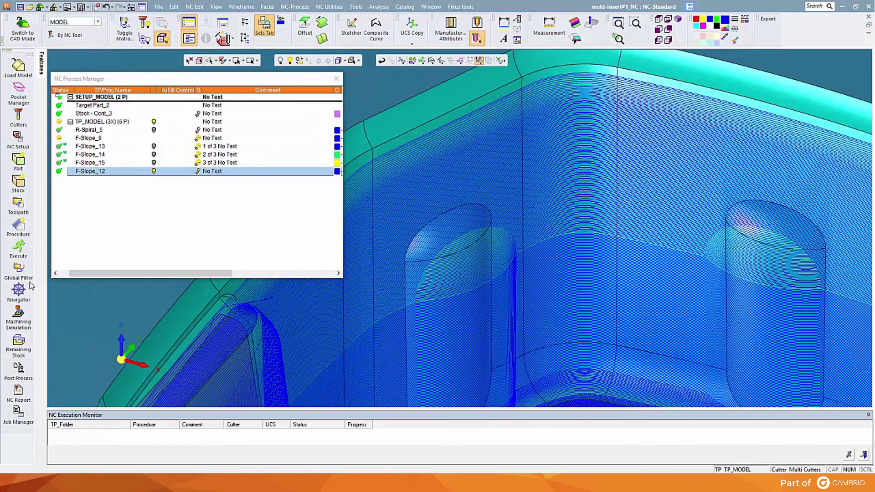
left_click(18, 291)
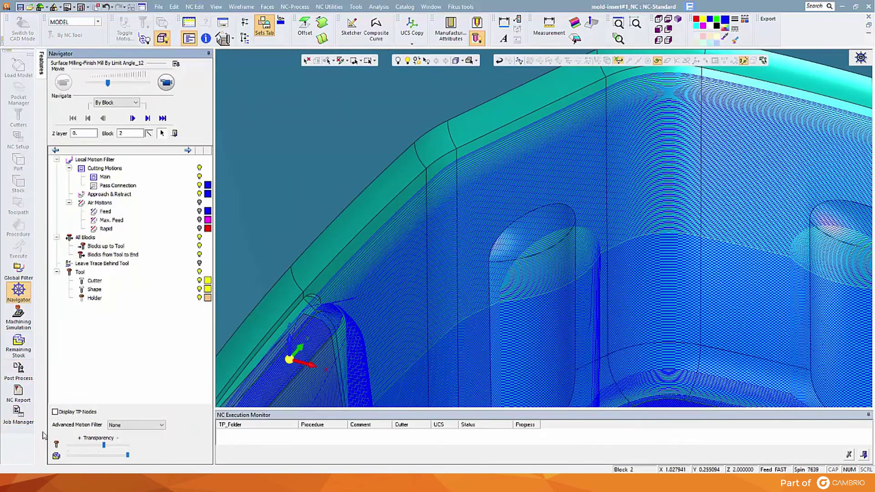
left_click(55, 411)
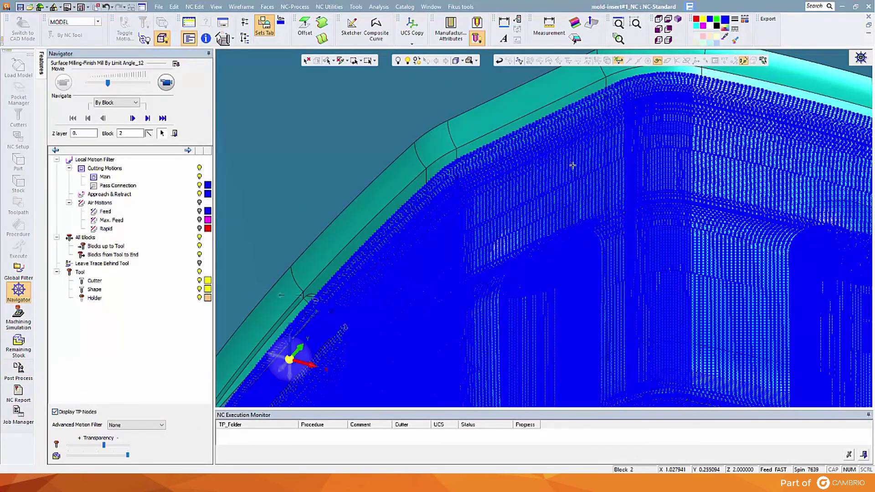
- Examine the spacing and alignment of the toolpath nodes along the pocket's upper wall and corner, then exit the Navigator
scroll(572, 165, "up", 5)
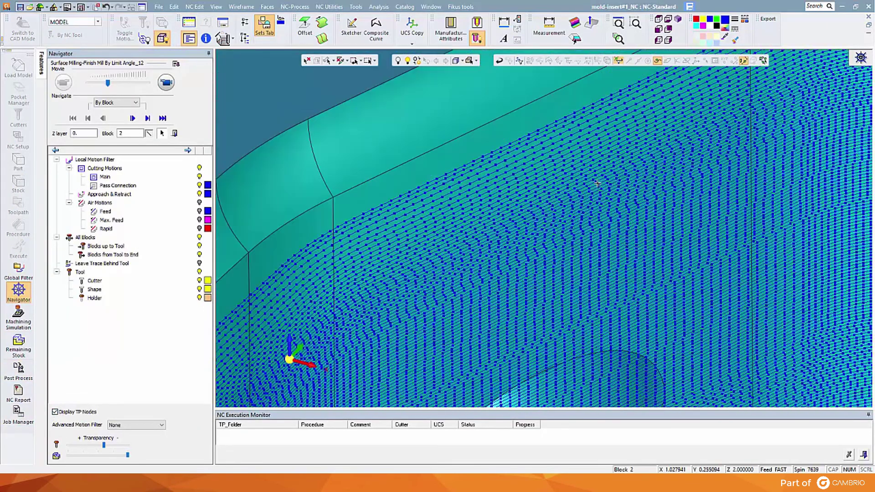
scroll(596, 182, "down", 5)
scroll(760, 205, "up", 2)
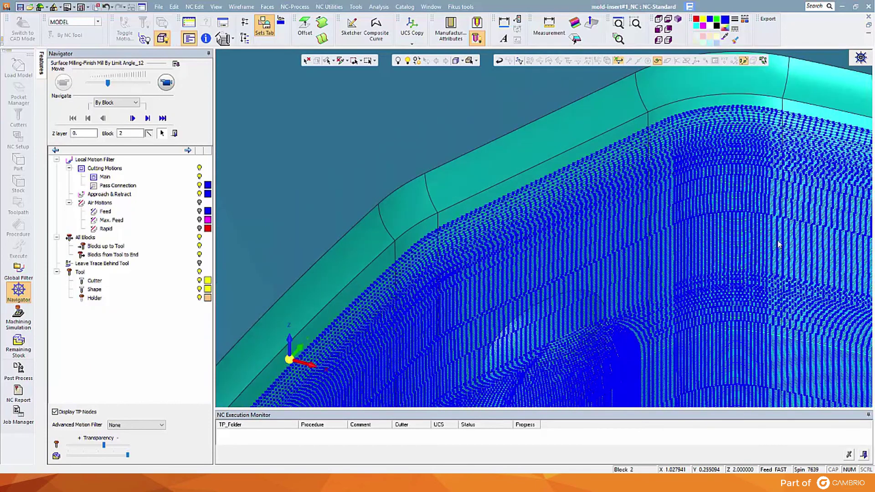
scroll(774, 249, "down", 5)
left_click(19, 290)
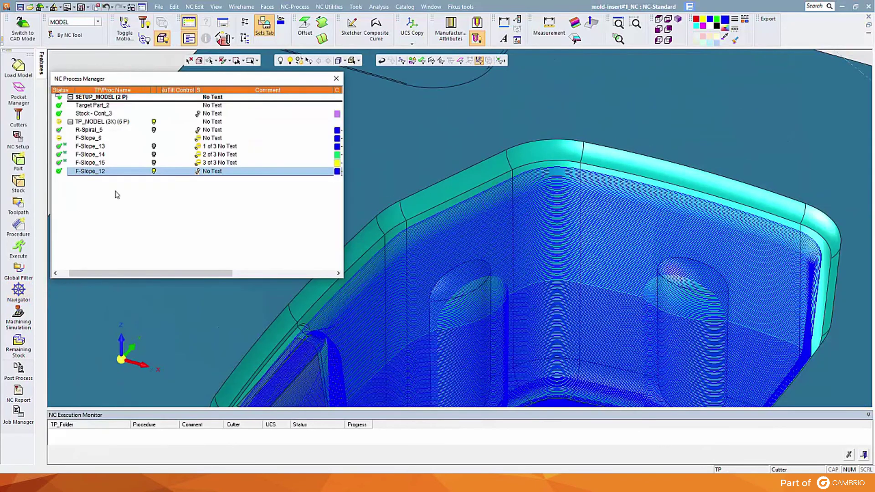
- Open the F-Slope_12 procedure for editing and open its preferred points distance value
double_click(102, 172)
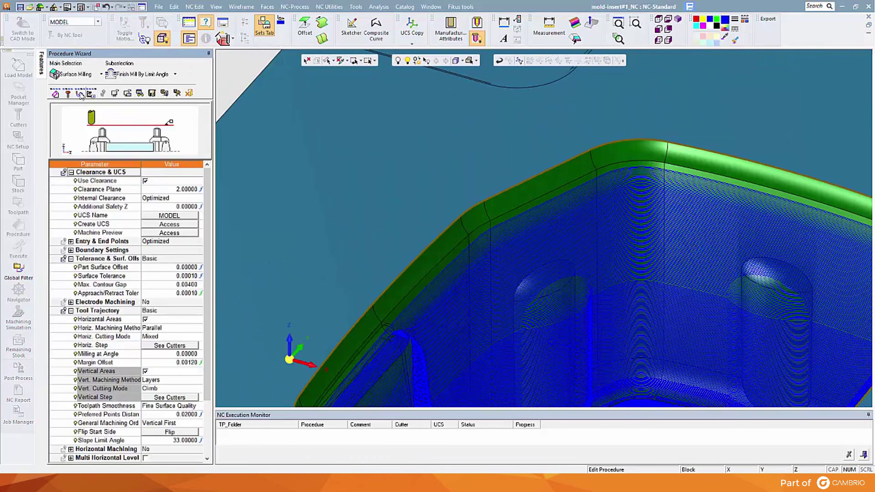
left_click(149, 414)
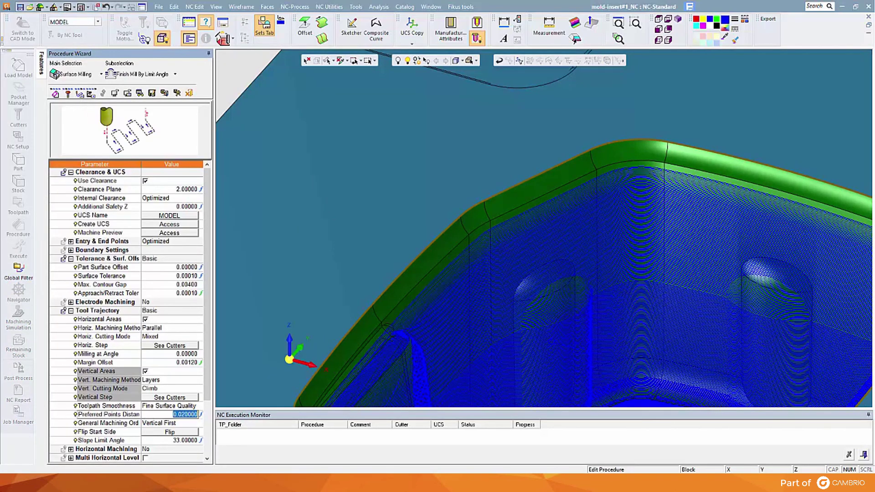